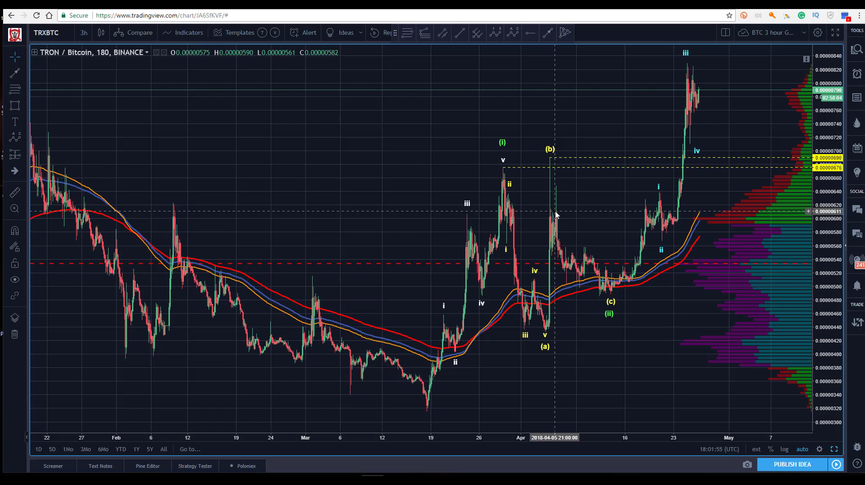
Pan the TRX/BTC chart slightly left to leave room on the right
{"action": "mouse_move", "coordinate": [267, 177]}
{"action": "left_mouse_down"}
{"action": "mouse_move", "coordinate": [252, 179]}
{"action": "mouse_move", "coordinate": [269, 176]}
{"action": "mouse_move", "coordinate": [258, 187]}
{"action": "left_mouse_up"}
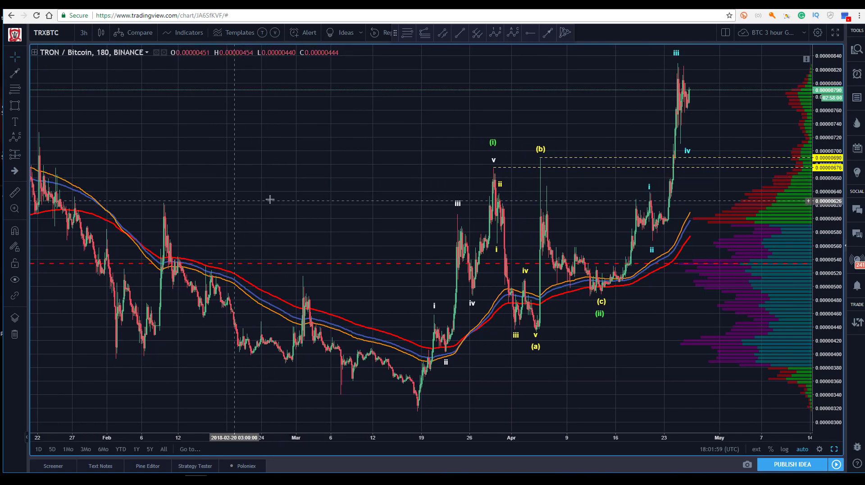
{"action": "key", "text": "ctrl+Tab"}
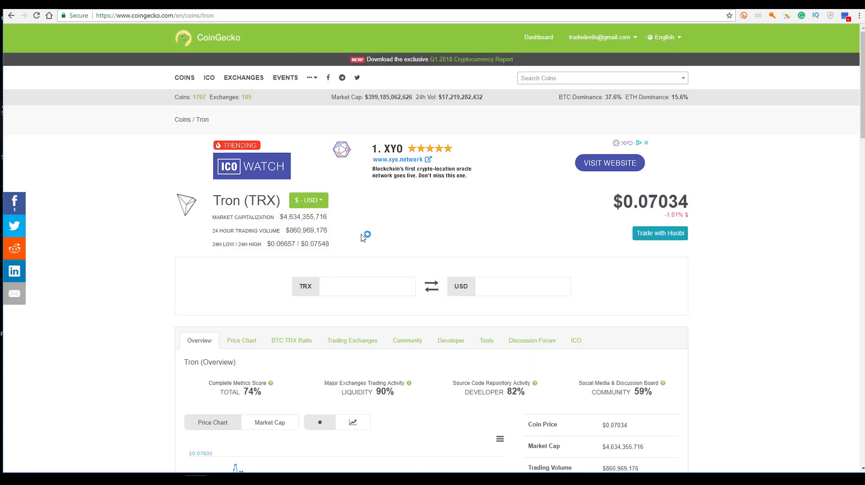
{"action": "scroll", "coordinate": [347, 275], "scroll_direction": "down", "scroll_amount": 3}
{"action": "scroll", "coordinate": [348, 264], "scroll_direction": "up", "scroll_amount": 3}
{"action": "scroll", "coordinate": [209, 275], "scroll_direction": "down", "scroll_amount": 4}
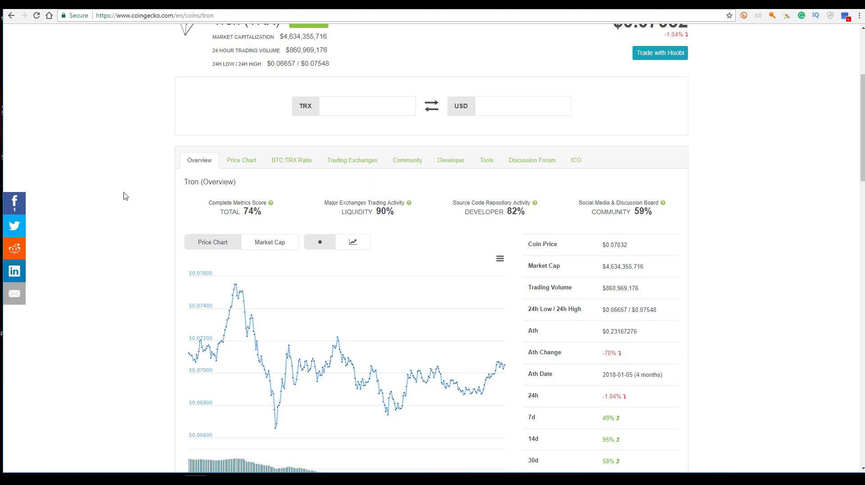
{"action": "scroll", "coordinate": [125, 196], "scroll_direction": "down", "scroll_amount": 12}
{"action": "mouse_move", "coordinate": [332, 212]}
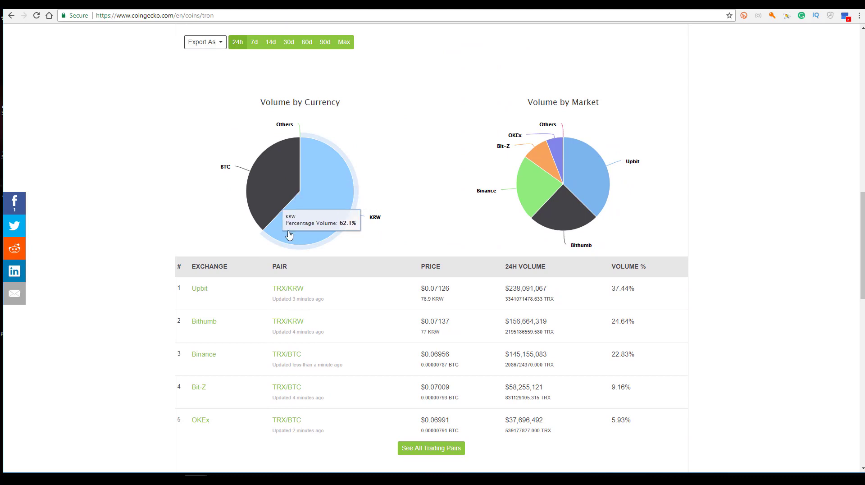
{"action": "mouse_move", "coordinate": [277, 178]}
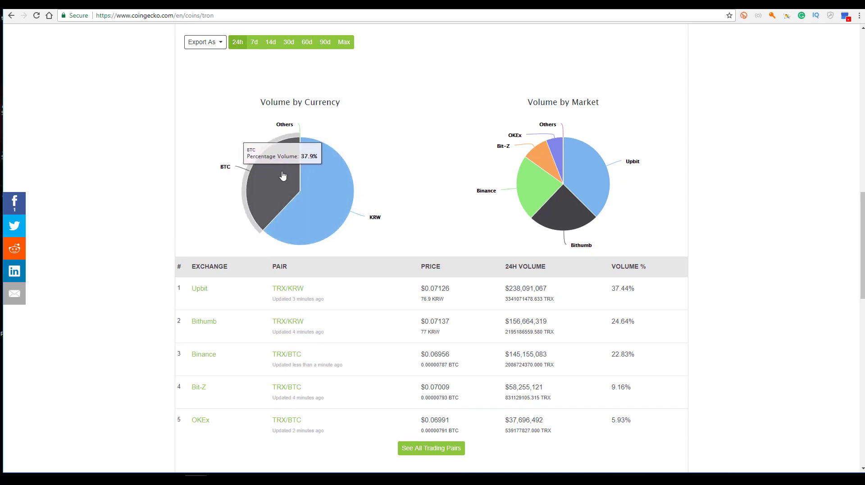
{"action": "mouse_move", "coordinate": [566, 181]}
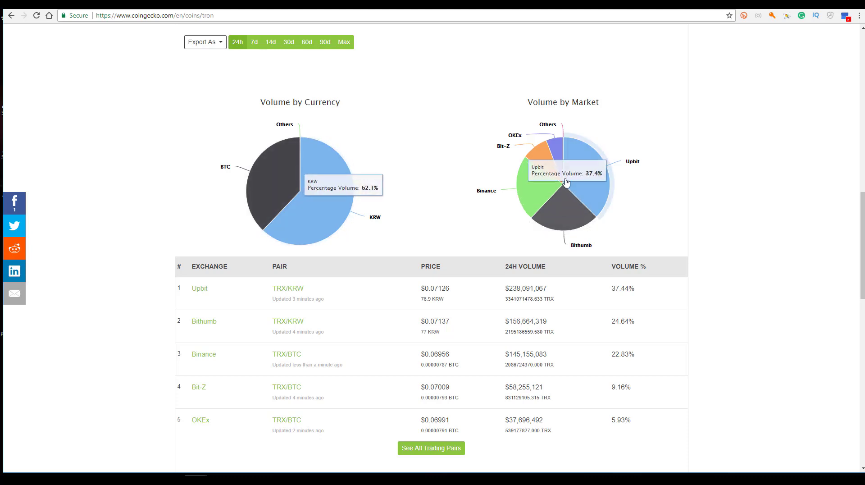
{"action": "scroll", "coordinate": [522, 248], "scroll_direction": "down", "scroll_amount": 1}
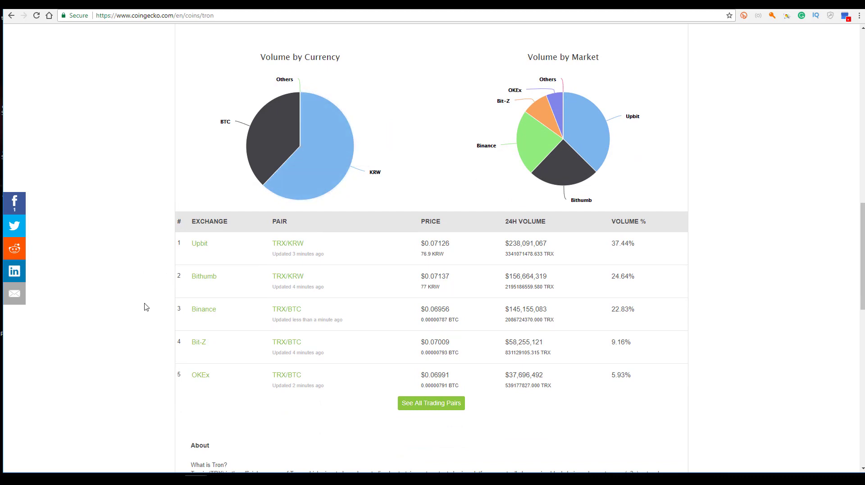
{"action": "scroll", "coordinate": [146, 306], "scroll_direction": "down", "scroll_amount": 1}
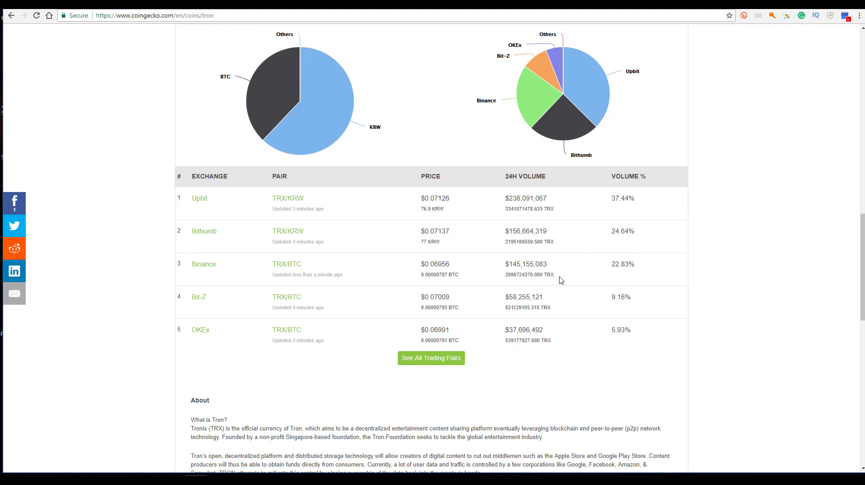
{"action": "scroll", "coordinate": [561, 281], "scroll_direction": "up", "scroll_amount": 11}
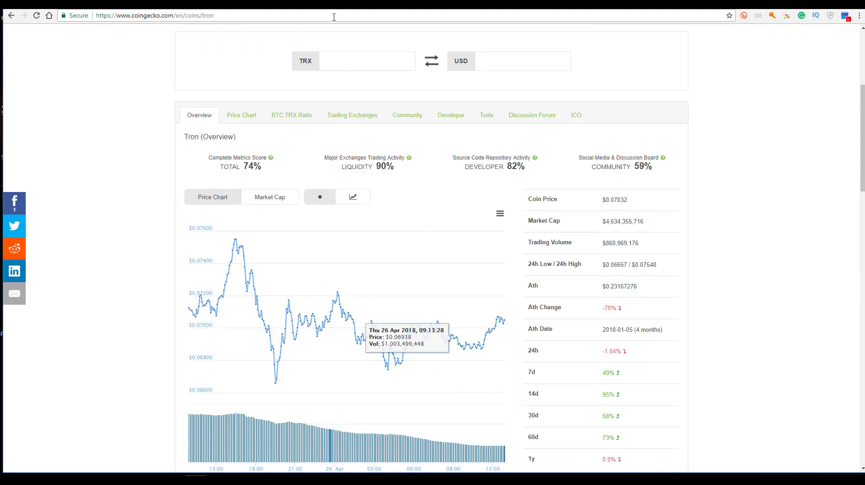
Return to the TRX/BTC chart and compress the price scale to show a wider range
{"action": "left_click", "coordinate": [341, 4]}
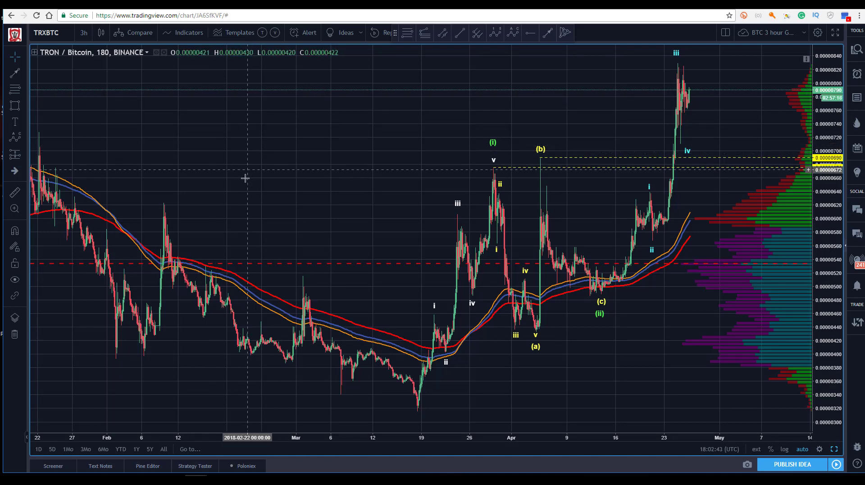
{"action": "mouse_move", "coordinate": [407, 420]}
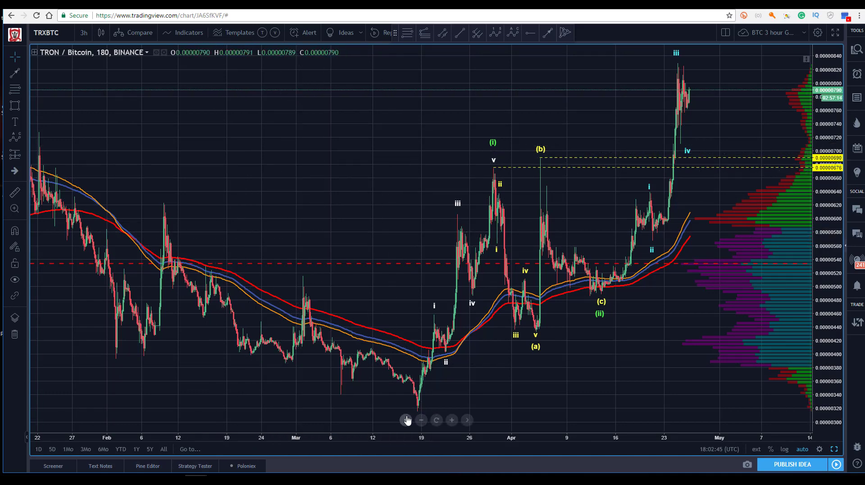
{"action": "left_click_drag", "start_coordinate": [828, 311], "coordinate": [827, 326]}
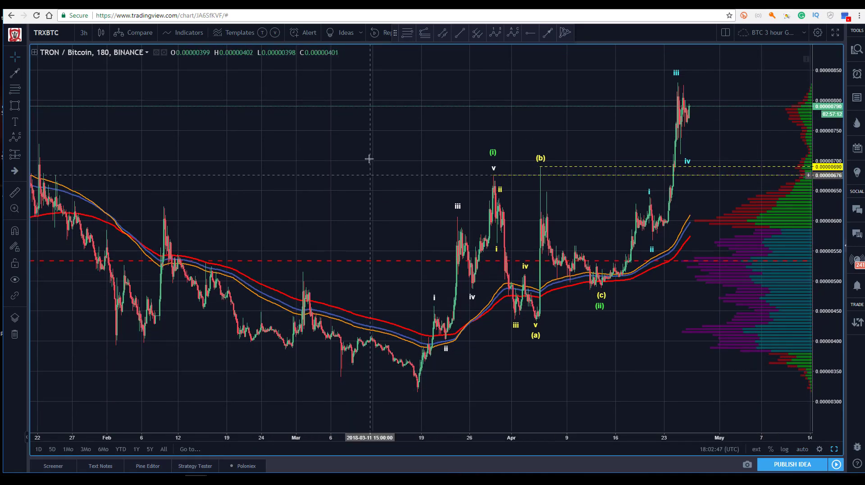
{"action": "left_click_drag", "start_coordinate": [351, 154], "coordinate": [358, 147]}
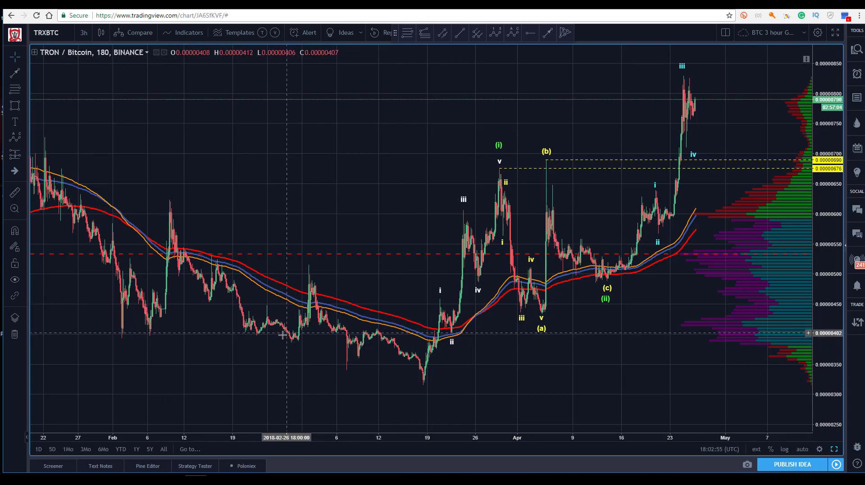
Draw a trial Fib retracement (Feb 10 high to late-Feb low) and a trend line (early-March high to March low)
{"action": "left_click", "coordinate": [170, 199]}
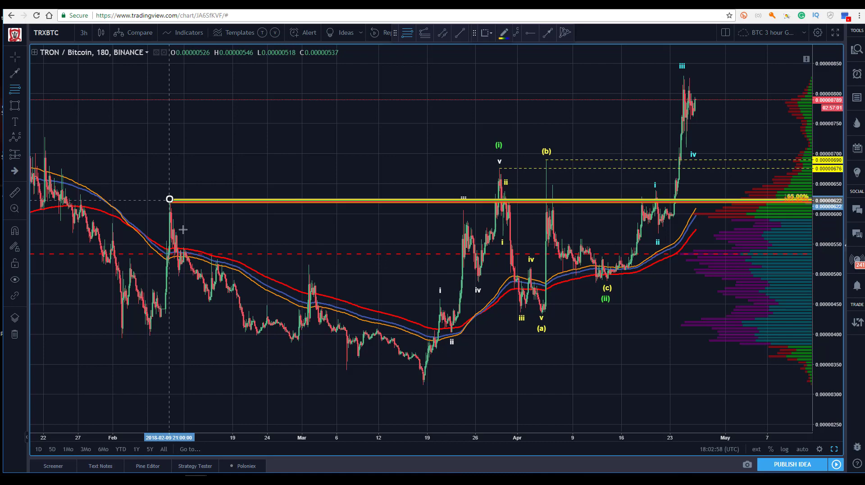
{"action": "left_click", "coordinate": [265, 342]}
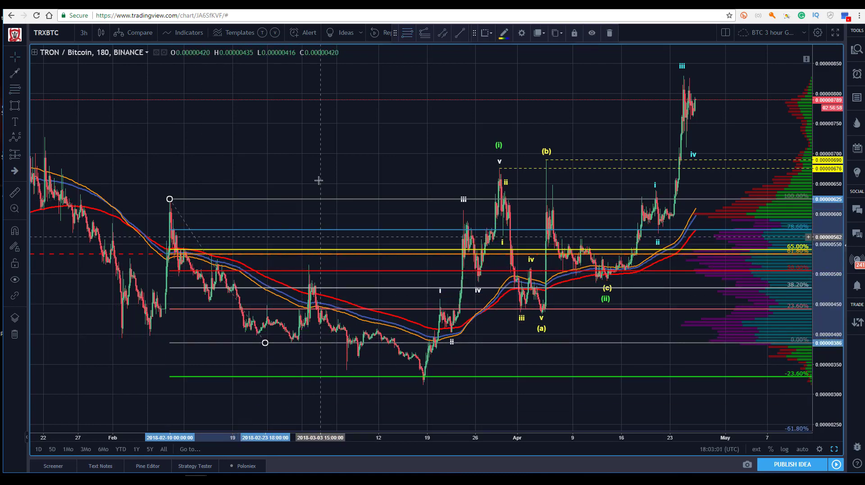
{"action": "left_click", "coordinate": [544, 37]}
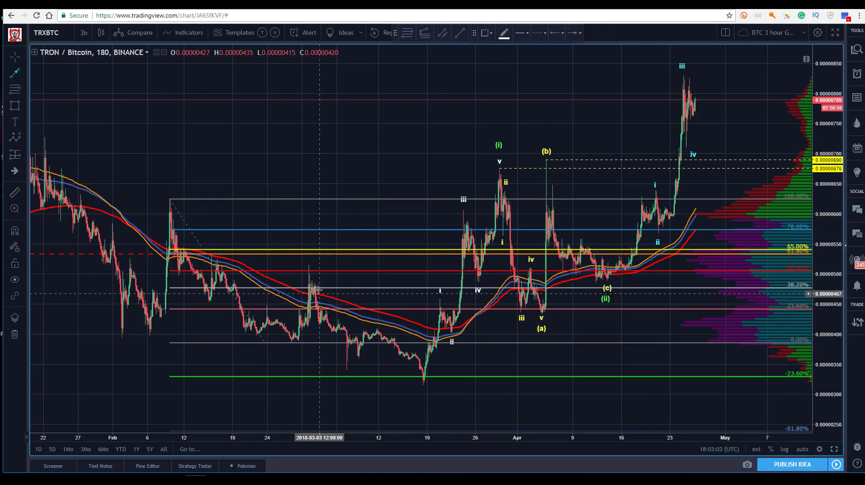
{"action": "left_click", "coordinate": [309, 269]}
{"action": "left_click", "coordinate": [424, 376]}
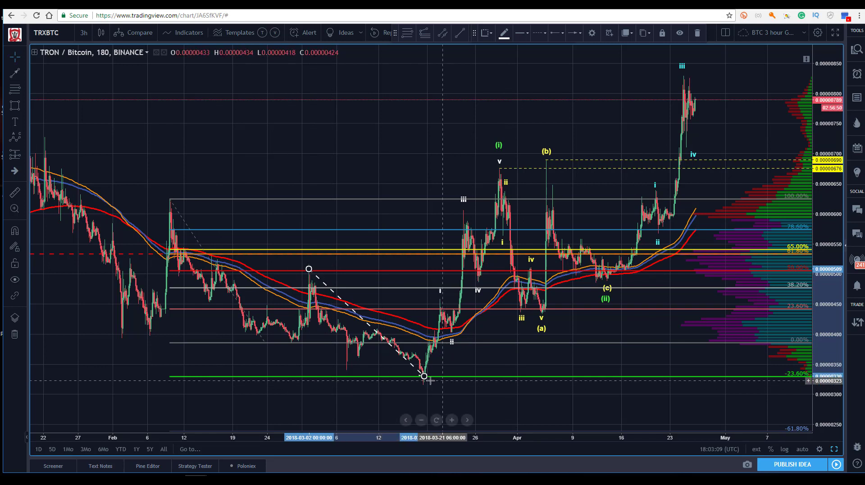
{"action": "left_click_drag", "start_coordinate": [420, 376], "coordinate": [425, 375]}
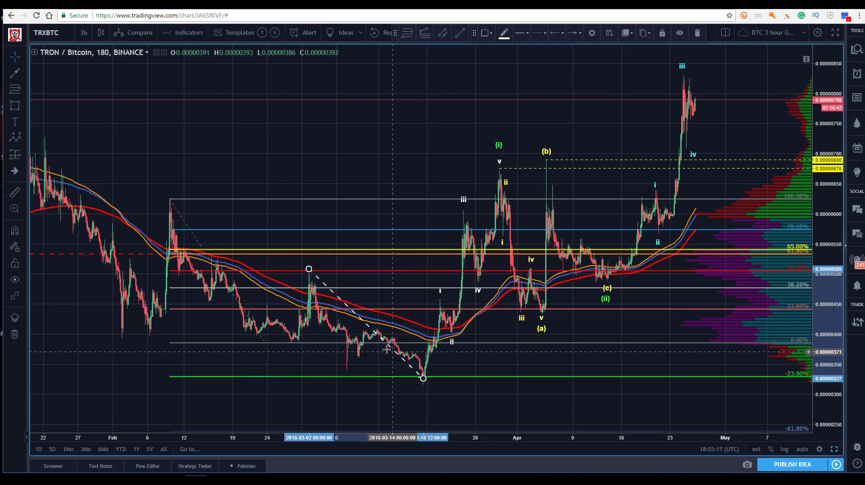
Delete the trial trend line and Fibonacci retracement
{"action": "key", "text": "Delete"}
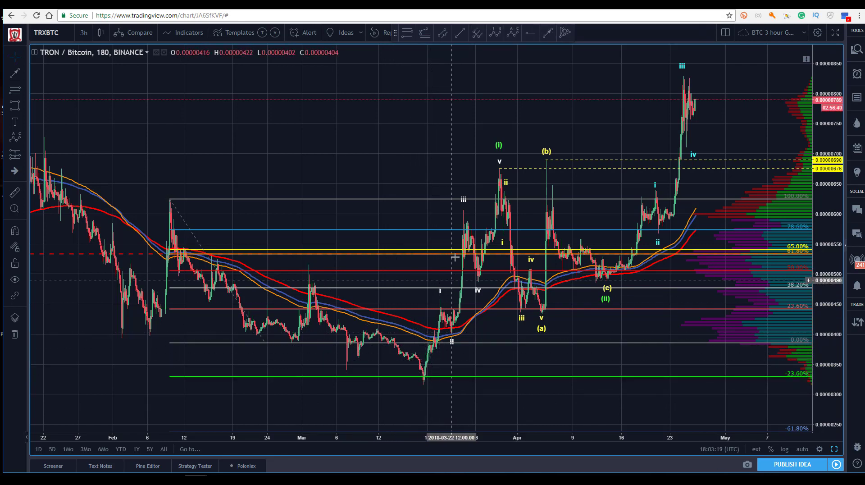
{"action": "left_click", "coordinate": [170, 199]}
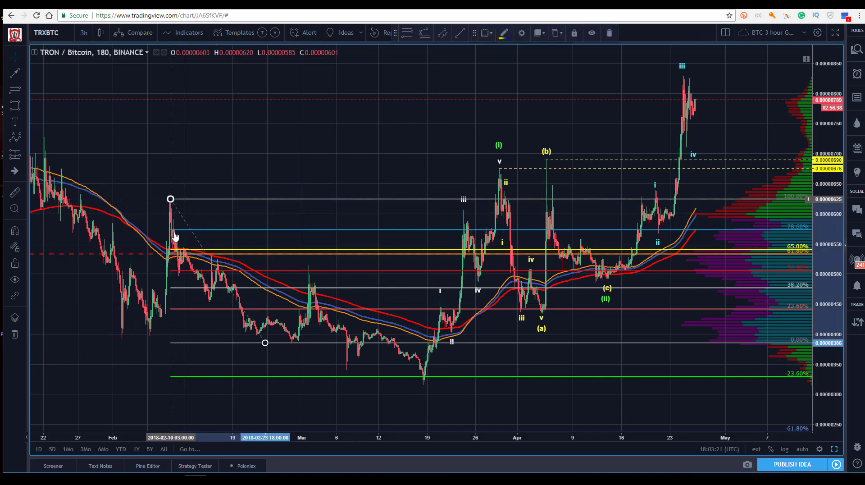
{"action": "key", "text": "Delete"}
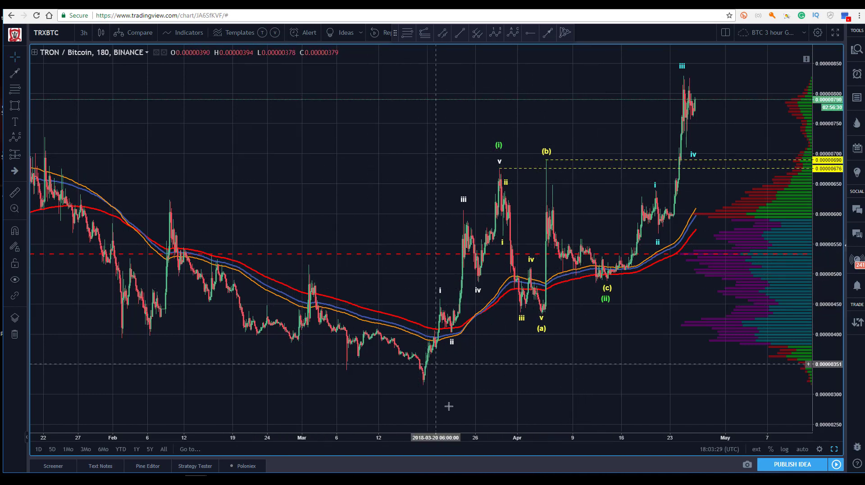
Stretch the time axis to show mid-February to late April, nudging the green wave's (ii) point
{"action": "left_click_drag", "start_coordinate": [483, 438], "coordinate": [397, 438]}
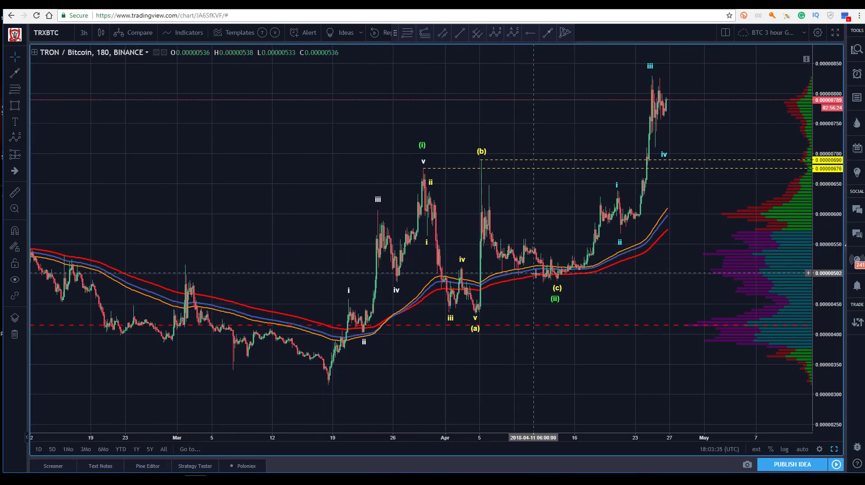
{"action": "left_click_drag", "start_coordinate": [555, 302], "coordinate": [558, 299]}
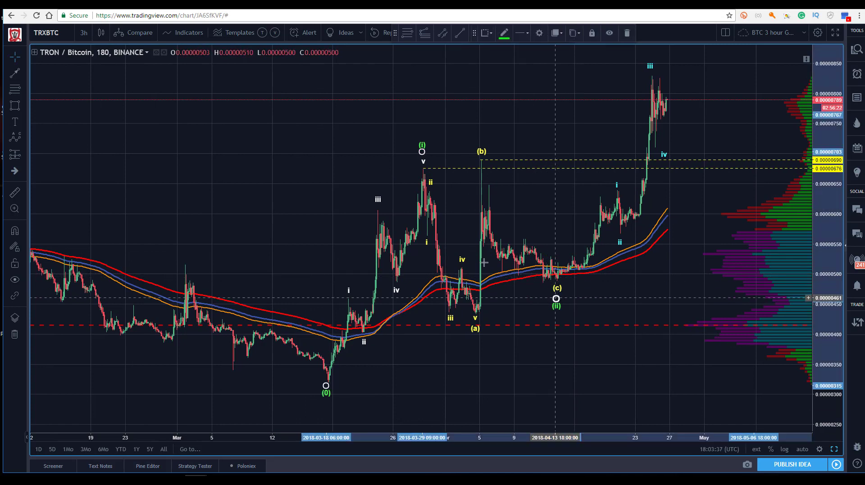
{"action": "left_click", "coordinate": [263, 111]}
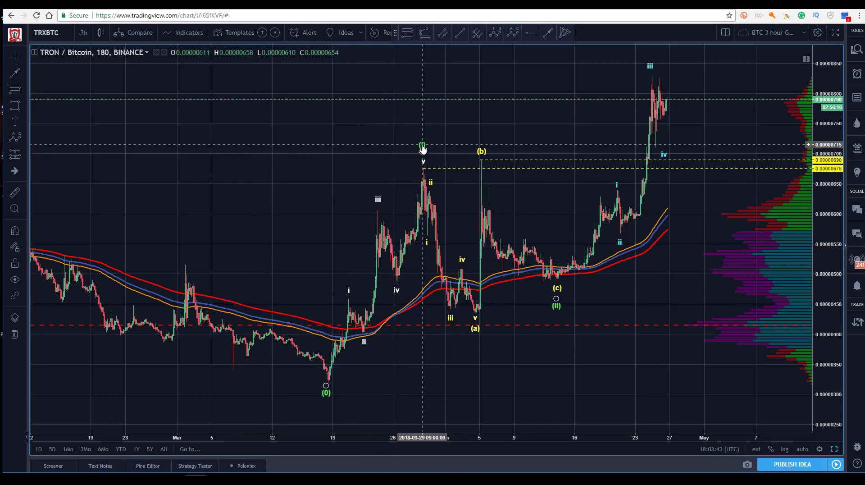
Select and deselect the yellow (a)(b)(c) wave drawing to inspect it
{"action": "left_click", "coordinate": [477, 332]}
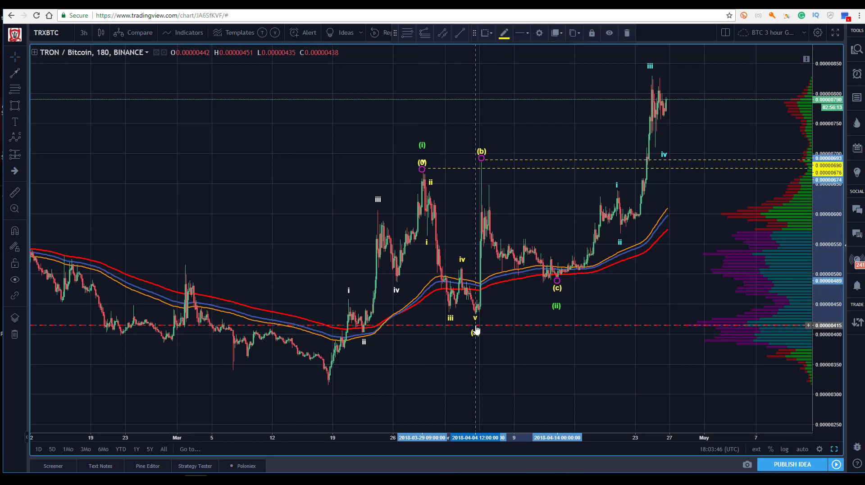
{"action": "left_click", "coordinate": [268, 166]}
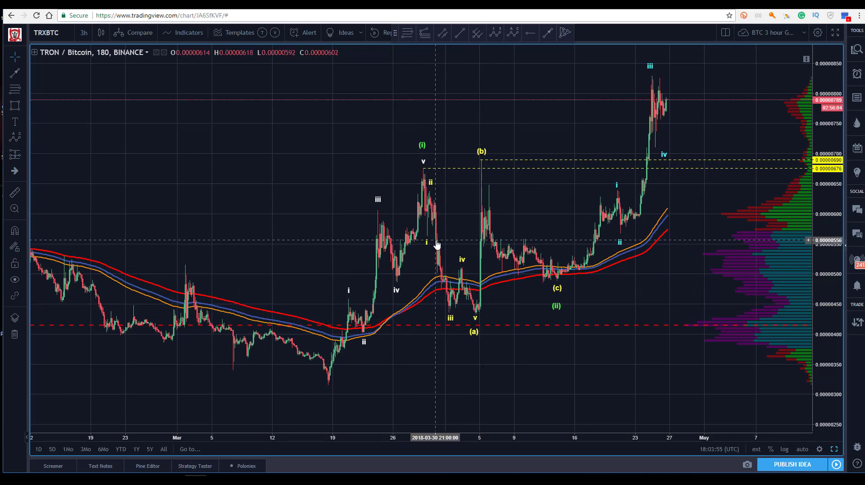
{"action": "left_click", "coordinate": [476, 324]}
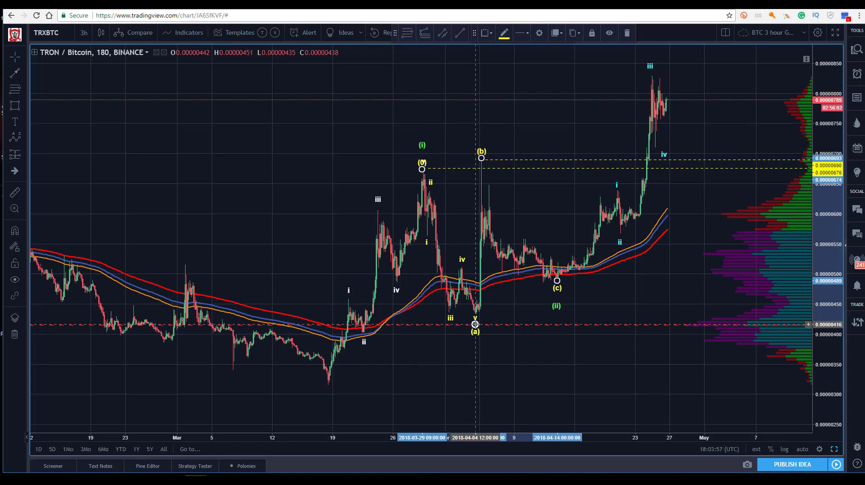
{"action": "left_click", "coordinate": [317, 200]}
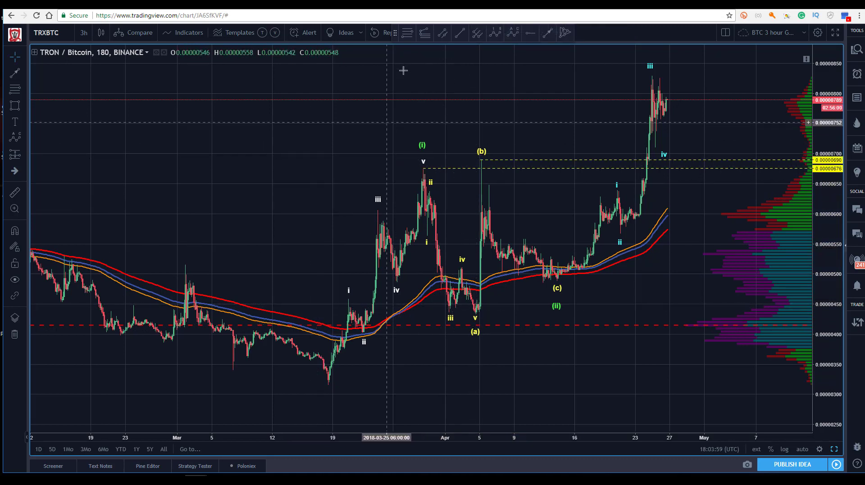
Draw a Fibonacci retracement from the March 17 low to the wave (i) high
{"action": "left_click", "coordinate": [321, 386]}
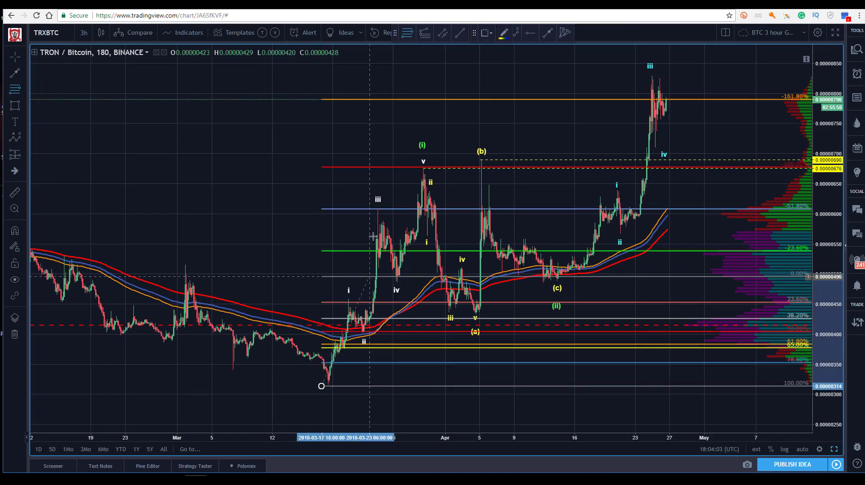
{"action": "left_click", "coordinate": [387, 169]}
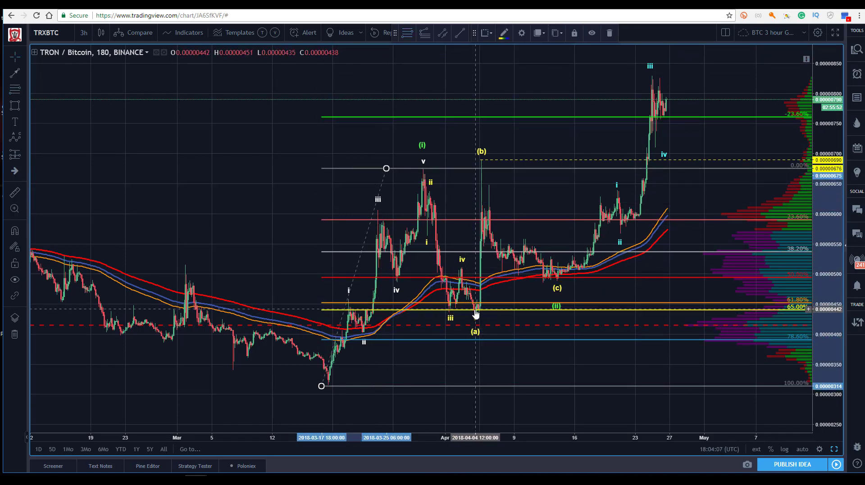
{"action": "left_click", "coordinate": [338, 241]}
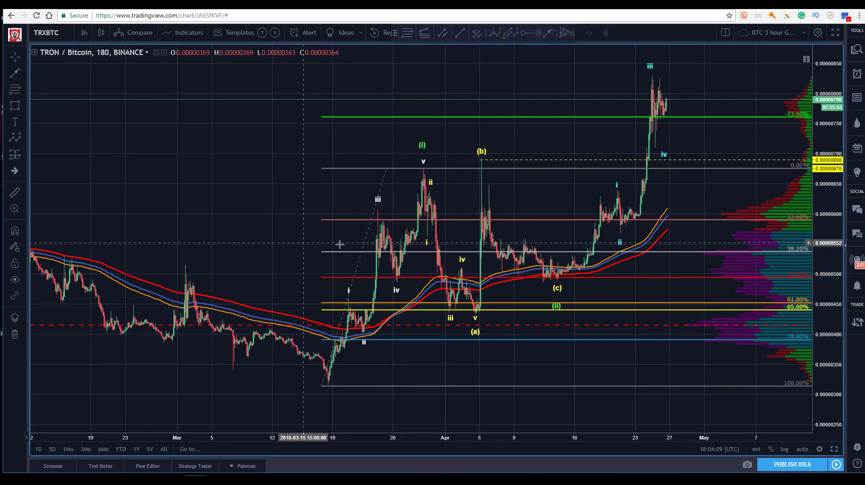
Draw a rectangle support box over the 61.8%–65% band from the wave i area to the (a) low
{"action": "left_click", "coordinate": [22, 109]}
{"action": "left_click", "coordinate": [45, 124]}
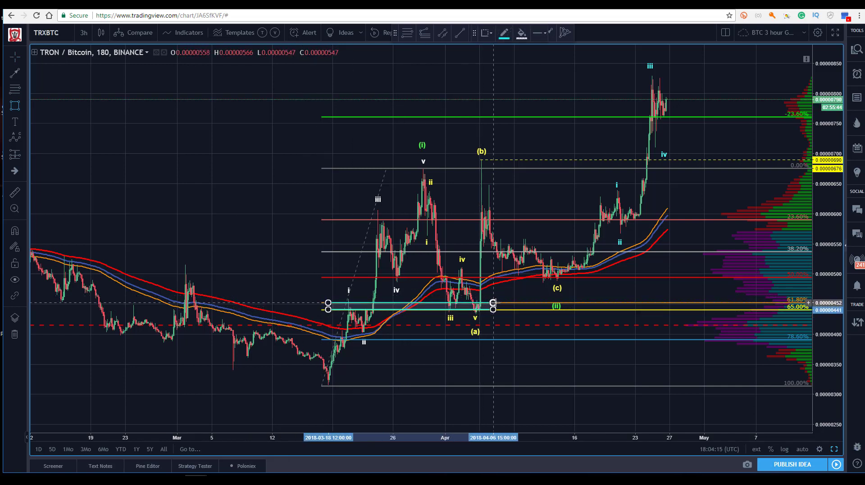
{"action": "left_click", "coordinate": [490, 302]}
{"action": "left_click", "coordinate": [275, 214]}
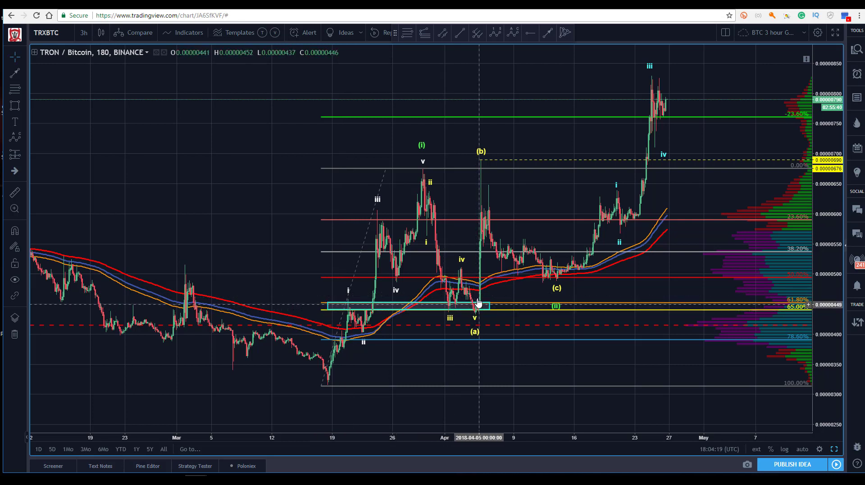
{"action": "left_click", "coordinate": [475, 332]}
{"action": "left_click", "coordinate": [234, 193]}
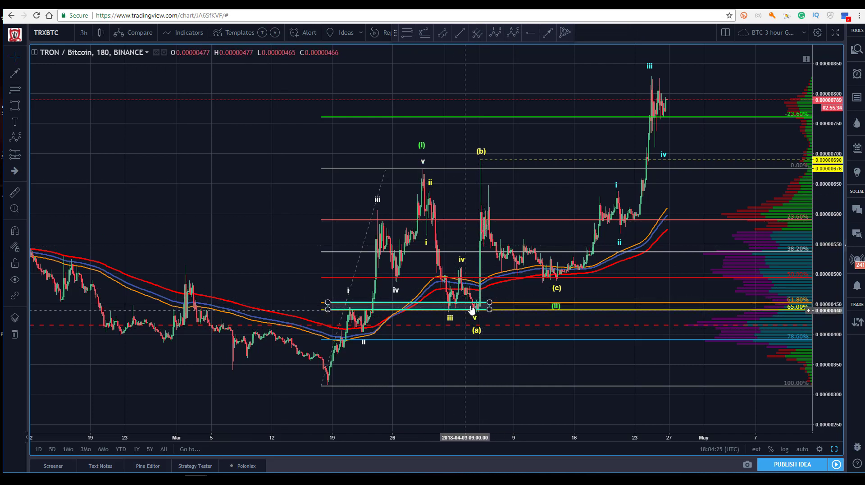
{"action": "left_click", "coordinate": [407, 32]}
Test a Fibonacci retracement from the (i) top to the (a) low, then delete it
{"action": "left_click", "coordinate": [422, 168]}
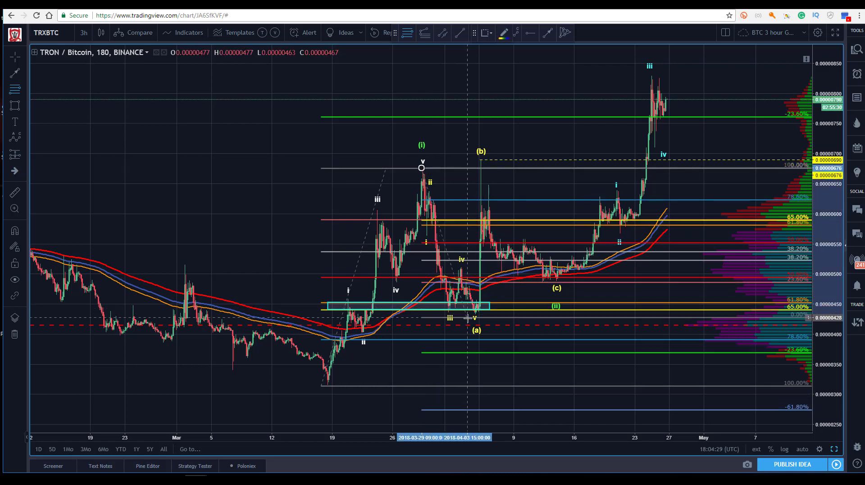
{"action": "left_click", "coordinate": [468, 315]}
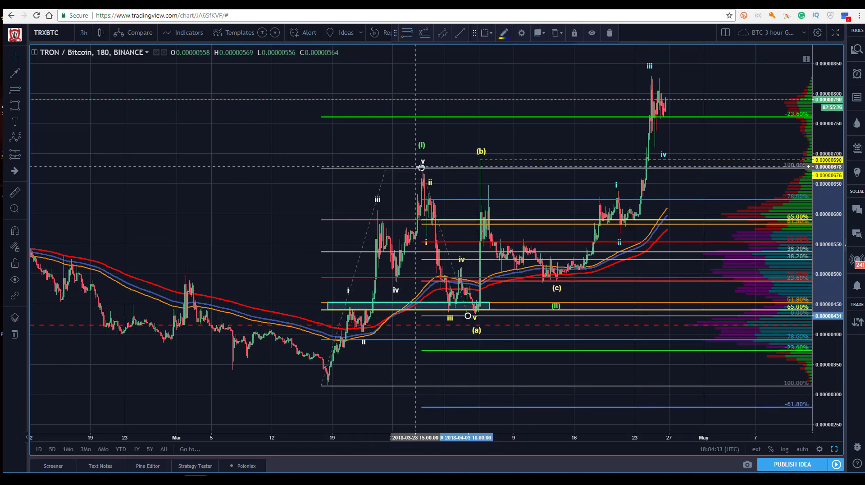
{"action": "key", "text": "Delete"}
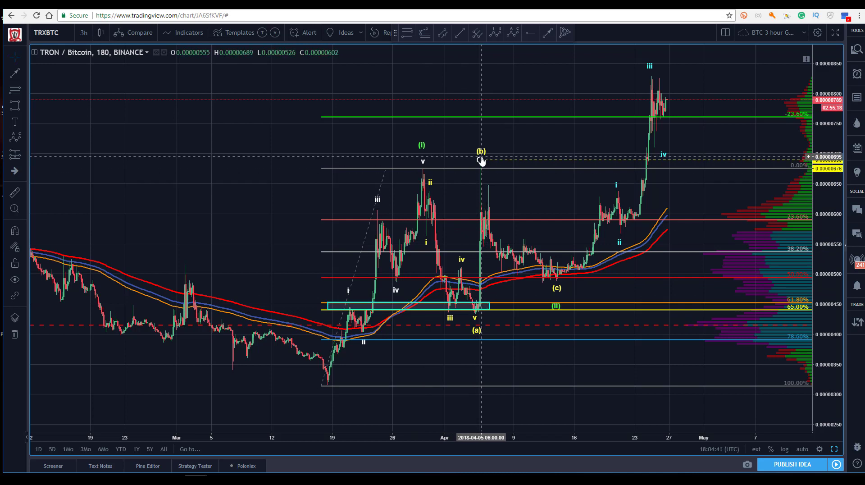
Shift the (ii) wave point slightly right
{"action": "left_click", "coordinate": [557, 282]}
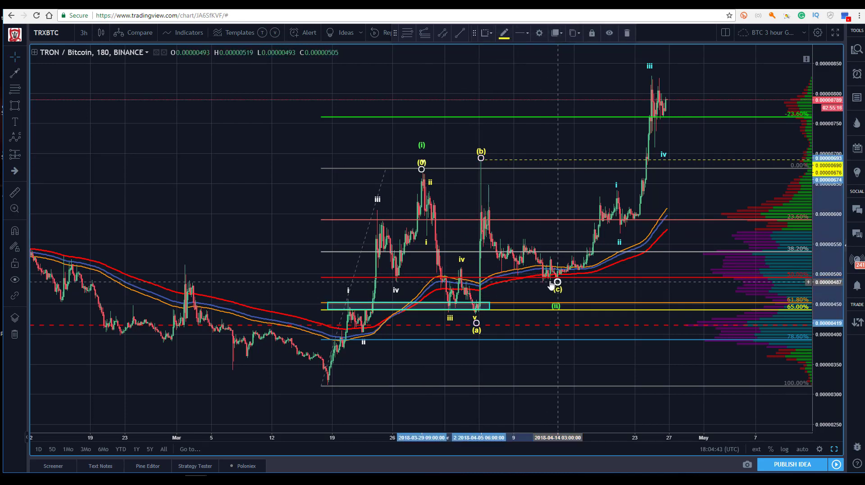
{"action": "left_click", "coordinate": [246, 175]}
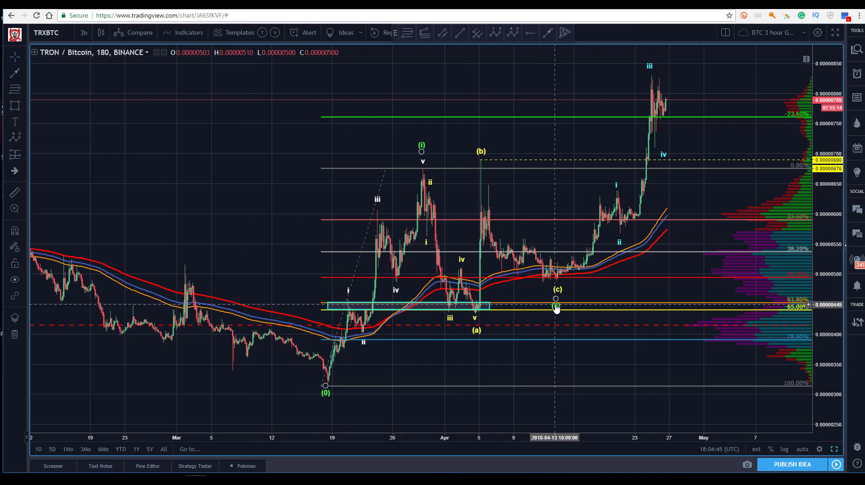
{"action": "left_click_drag", "start_coordinate": [557, 308], "coordinate": [559, 297]}
{"action": "left_click", "coordinate": [197, 182]}
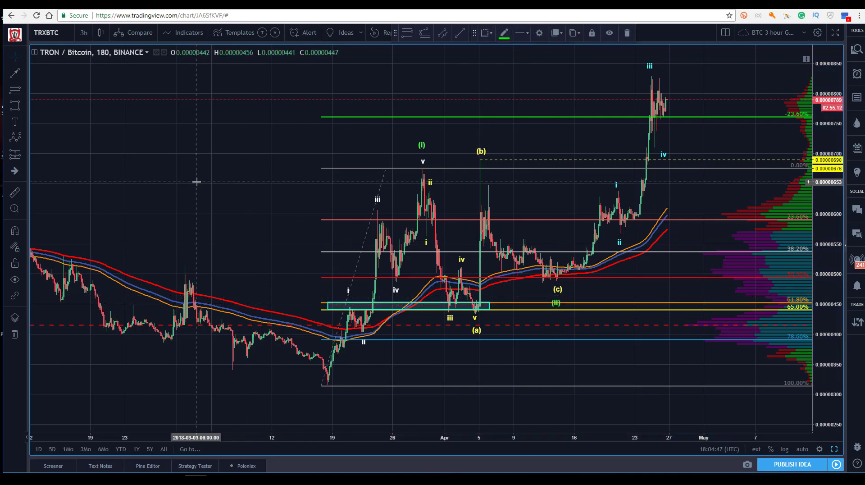
{"action": "left_click", "coordinate": [476, 332]}
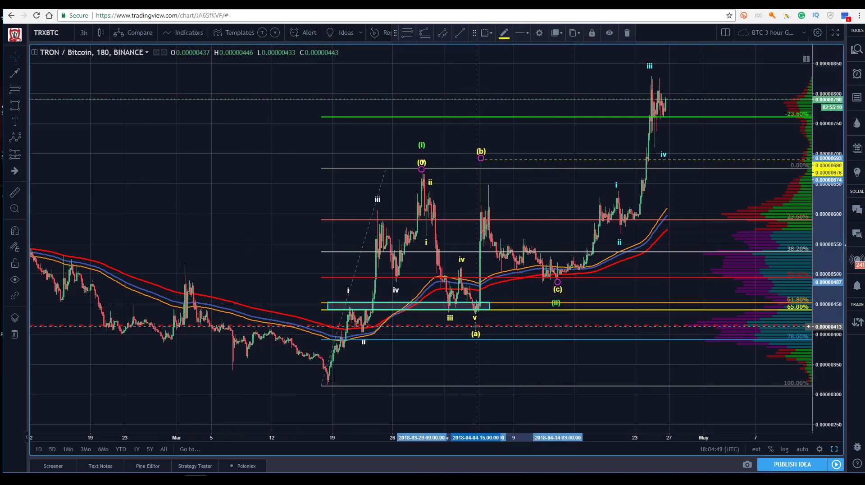
{"action": "left_click", "coordinate": [469, 325]}
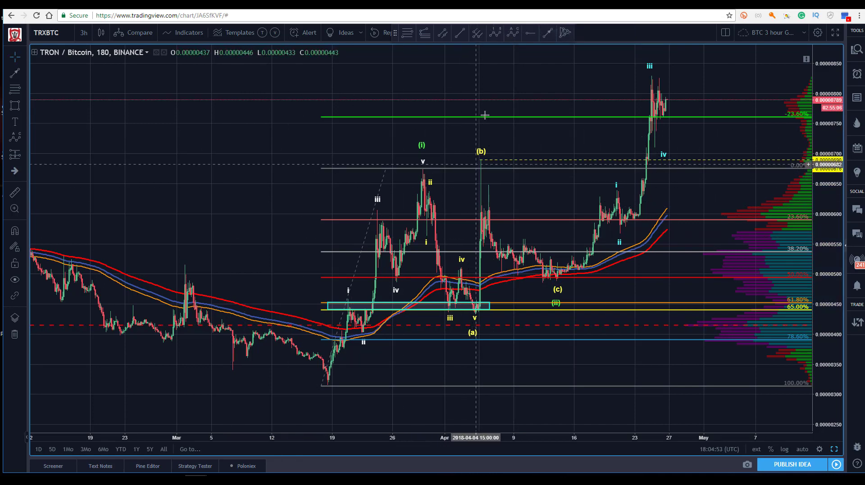
Draw a Fibonacci retracement from the (b) high to the (c) low, snapping its anchors
{"action": "left_click", "coordinate": [481, 158]}
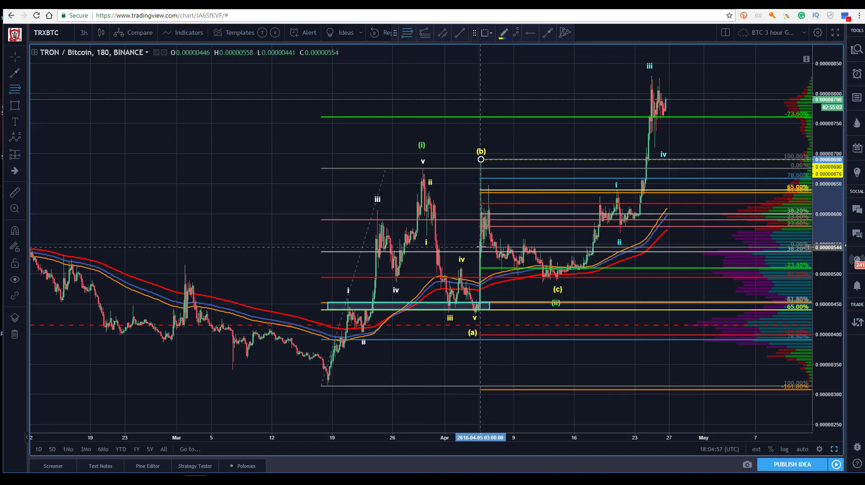
{"action": "left_click", "coordinate": [509, 275]}
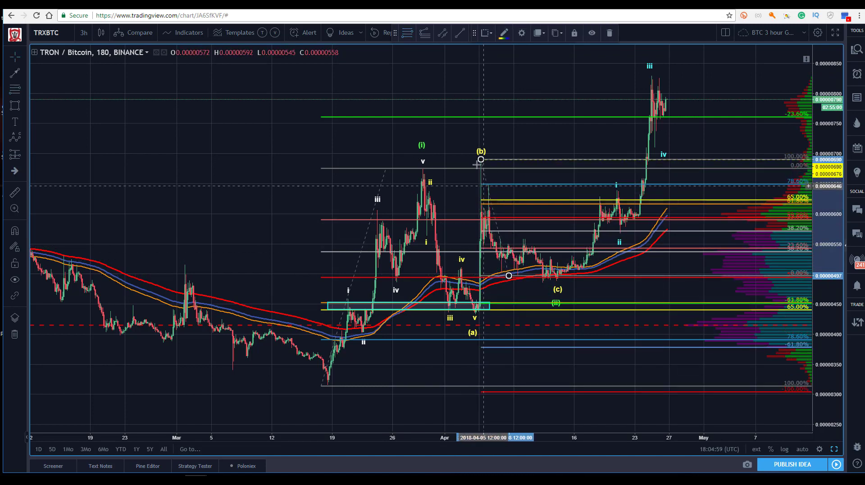
{"action": "left_click_drag", "start_coordinate": [484, 165], "coordinate": [475, 173]}
{"action": "left_click_drag", "start_coordinate": [479, 184], "coordinate": [479, 184]}
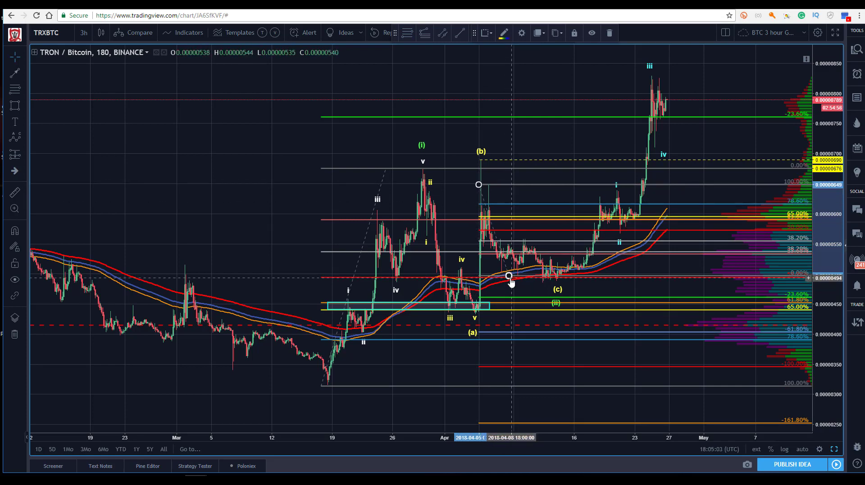
{"action": "left_click_drag", "start_coordinate": [505, 275], "coordinate": [499, 274]}
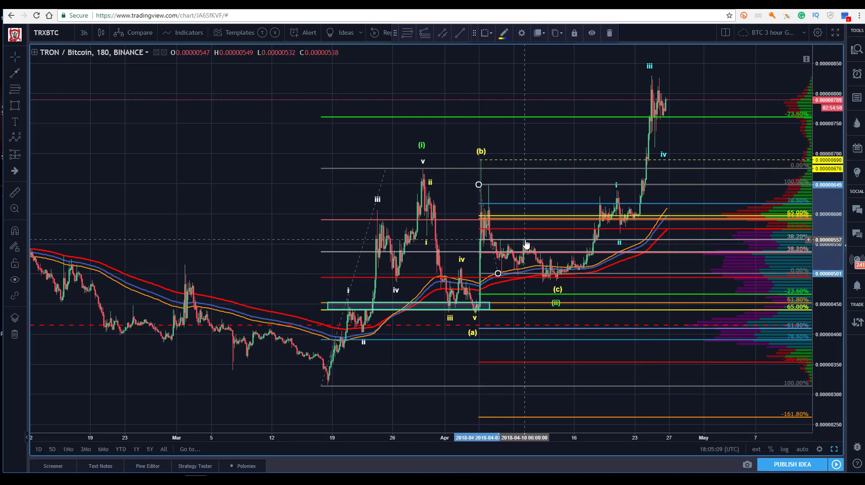
Select the (b)–(c) Fibonacci retracement and delete it
{"action": "left_click", "coordinate": [558, 284]}
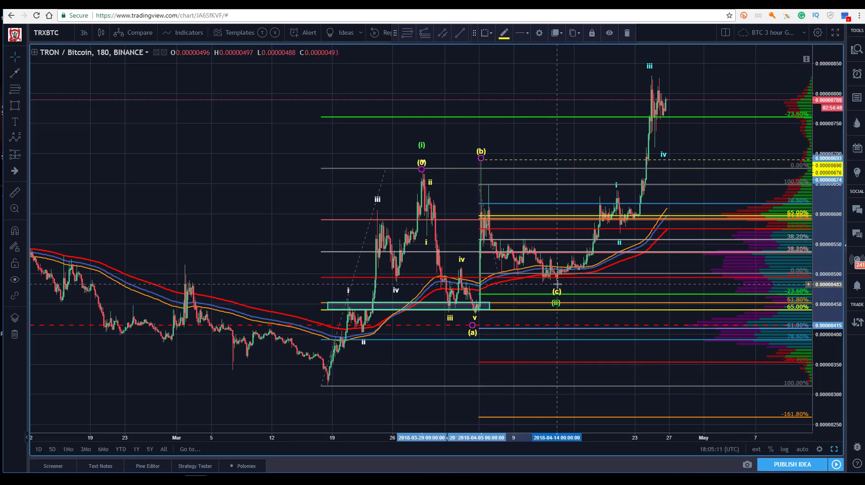
{"action": "left_click", "coordinate": [555, 298]}
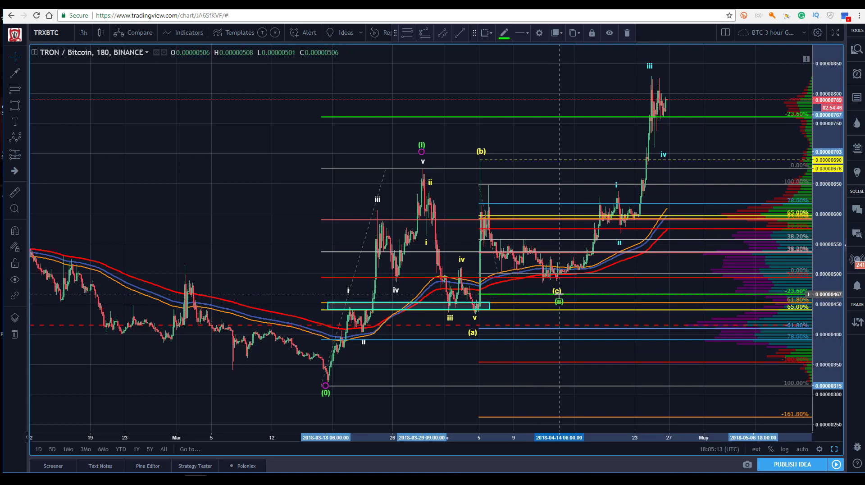
{"action": "left_click", "coordinate": [272, 221]}
{"action": "left_click_drag", "start_coordinate": [479, 185], "coordinate": [467, 182]}
{"action": "key", "text": "Delete"}
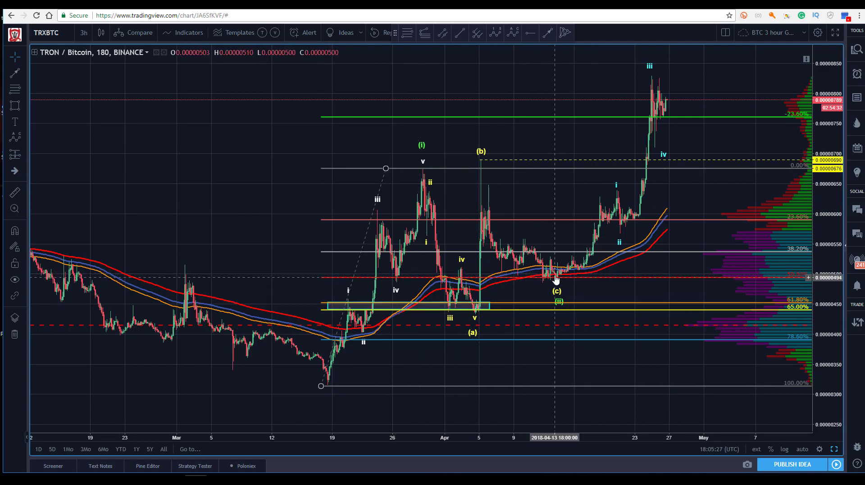
Add horizontal levels at about 0.00000512 and 0.00000529 above the support box
{"action": "left_click", "coordinate": [524, 33]}
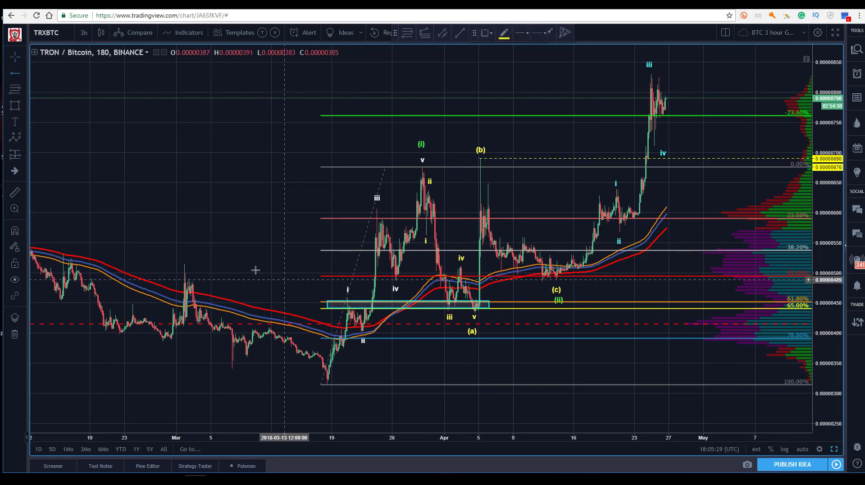
{"action": "left_click", "coordinate": [183, 265]}
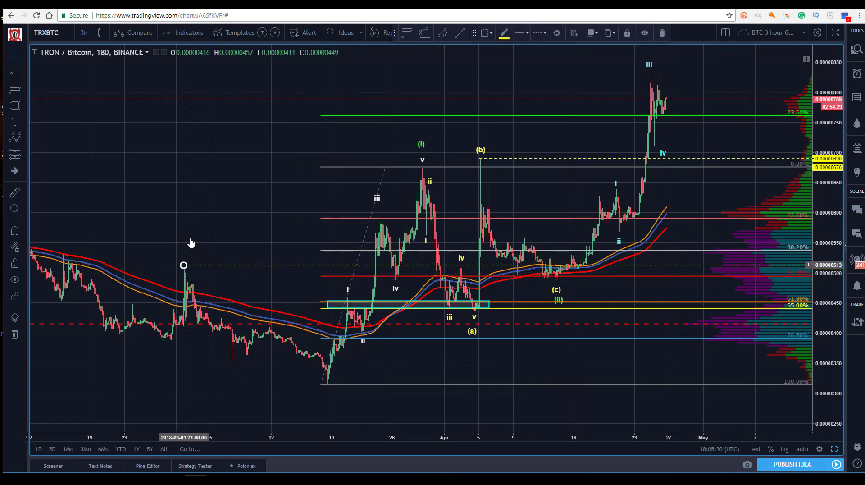
{"action": "left_click", "coordinate": [189, 201]}
{"action": "left_click", "coordinate": [528, 32]}
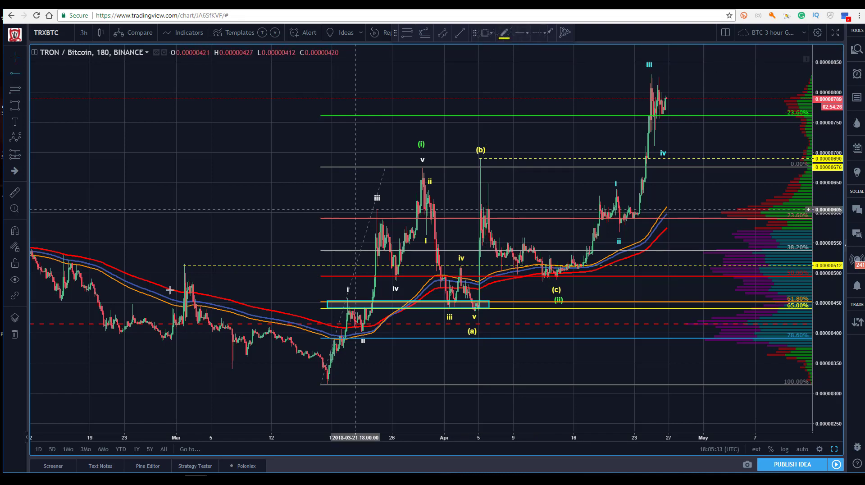
{"action": "left_click", "coordinate": [61, 255]}
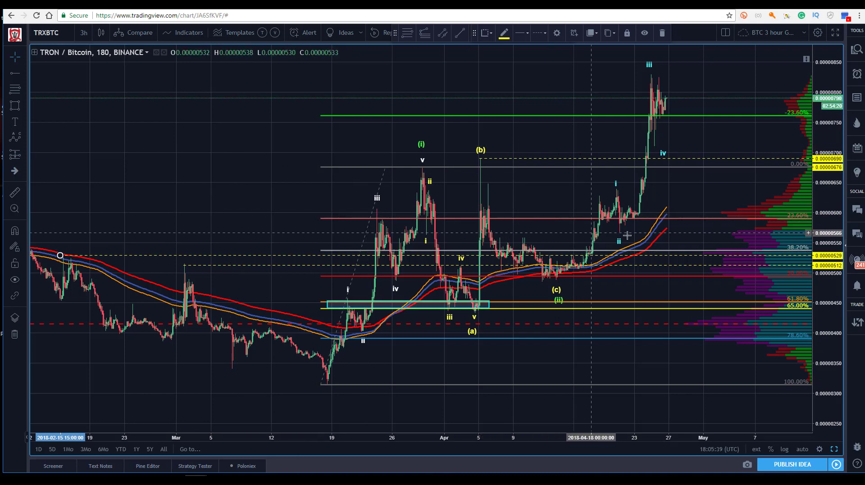
{"action": "left_click_drag", "start_coordinate": [287, 141], "coordinate": [269, 149]}
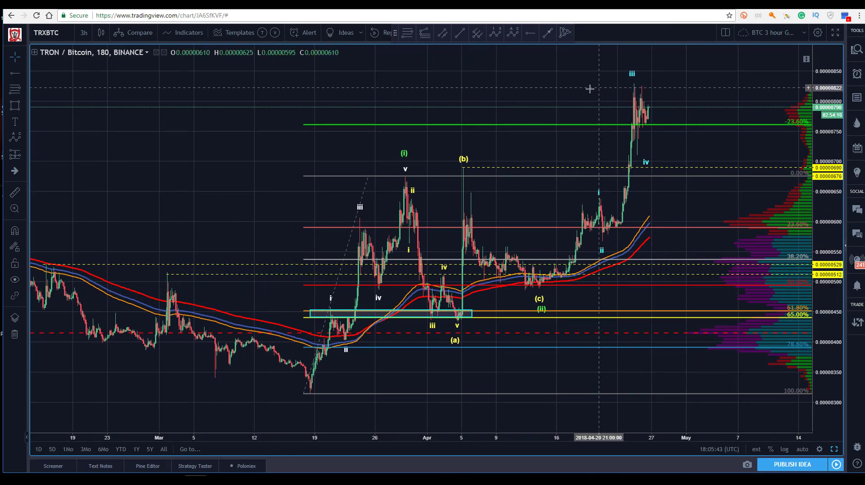
{"action": "left_click", "coordinate": [463, 170]}
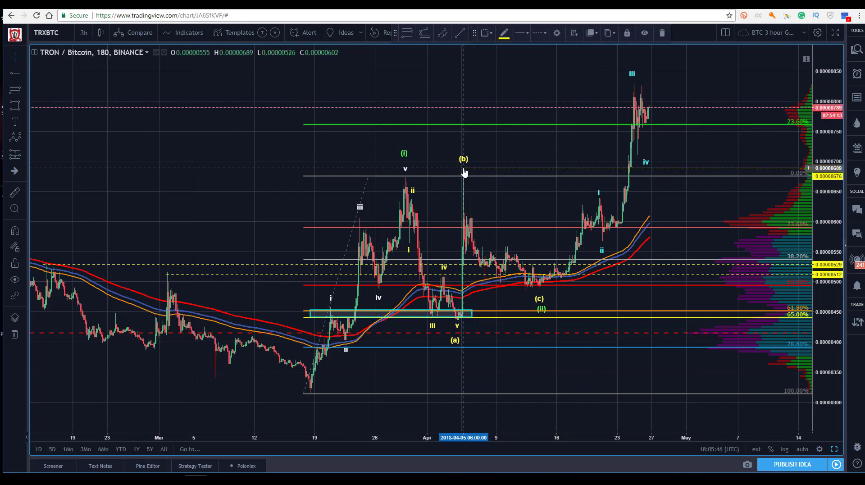
{"action": "left_click", "coordinate": [452, 86]}
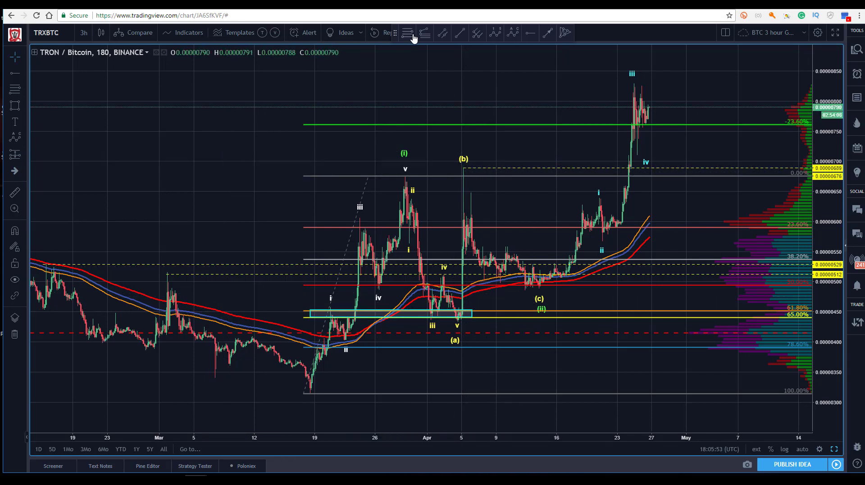
{"action": "left_click", "coordinate": [452, 321]}
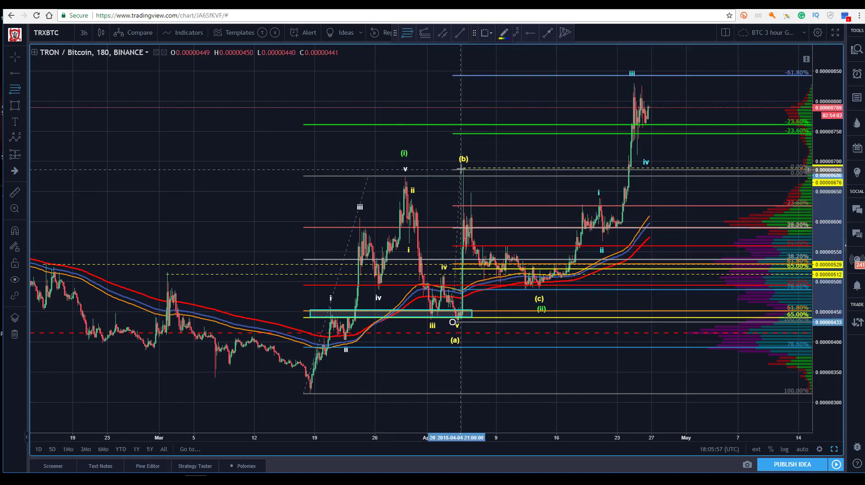
{"action": "left_click", "coordinate": [461, 168]}
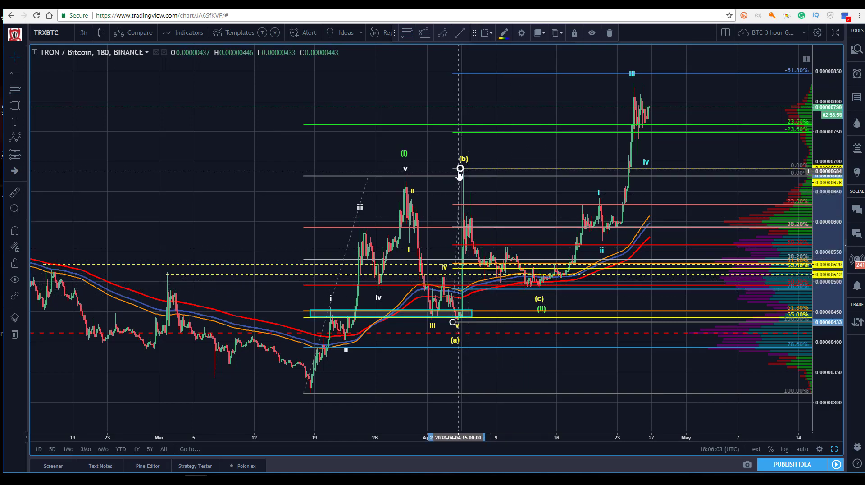
{"action": "key", "text": "Delete"}
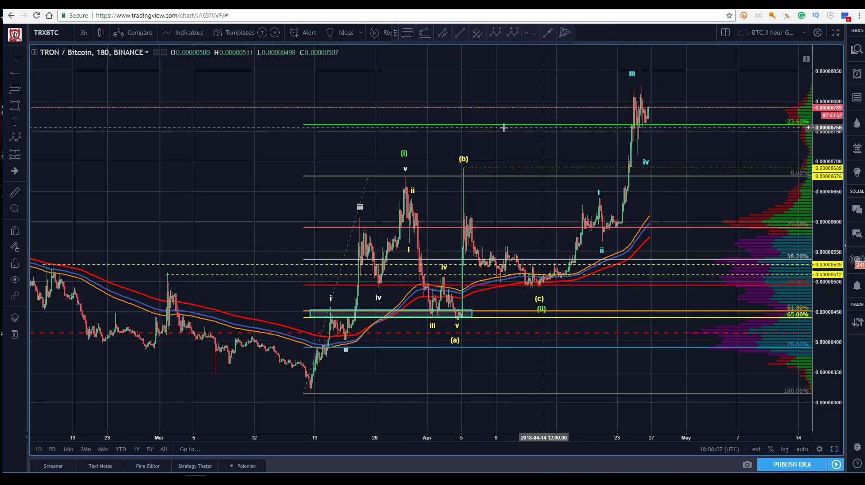
Select and deselect the yellow (a)(b)(c) and wave (ii) drawings
{"action": "left_click", "coordinate": [456, 332]}
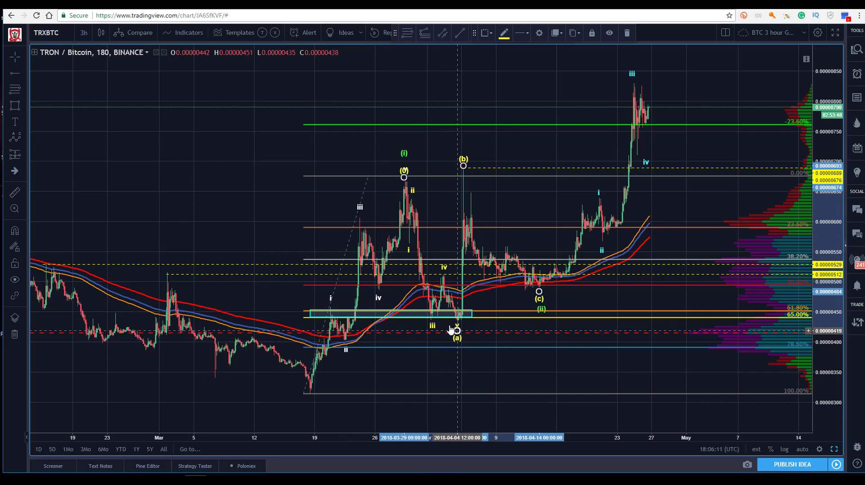
{"action": "left_click", "coordinate": [315, 191]}
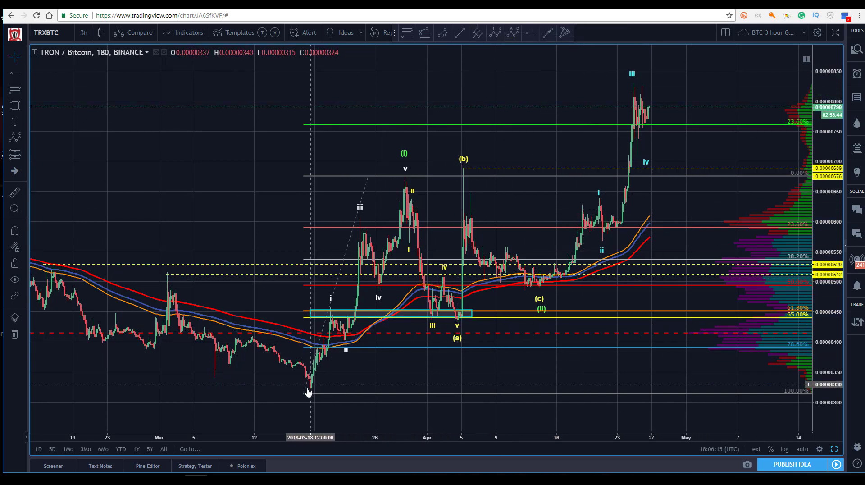
{"action": "left_click", "coordinate": [540, 308]}
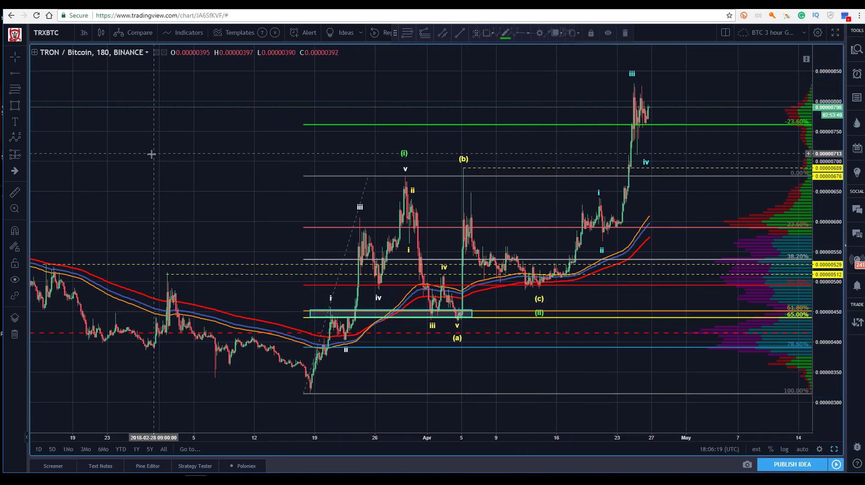
{"action": "left_click", "coordinate": [531, 301]}
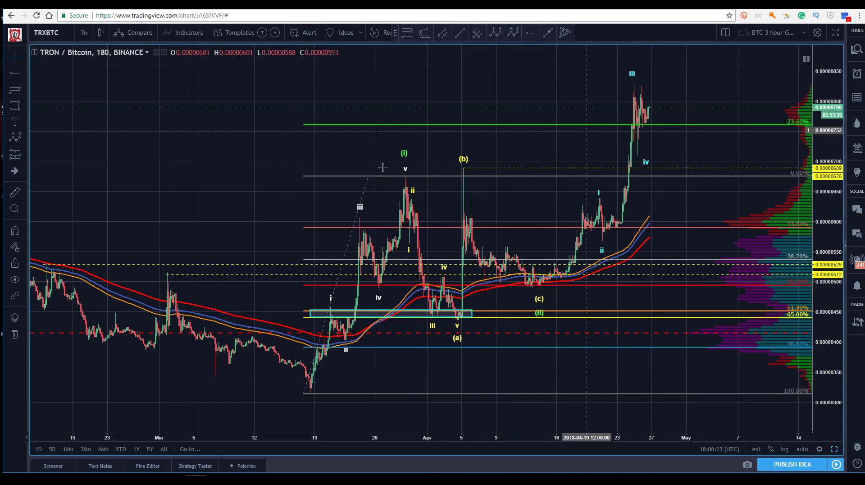
Pan left and compress prices to reveal the wave (iii) target near 0.0000090
{"action": "left_click_drag", "start_coordinate": [273, 162], "coordinate": [238, 169]}
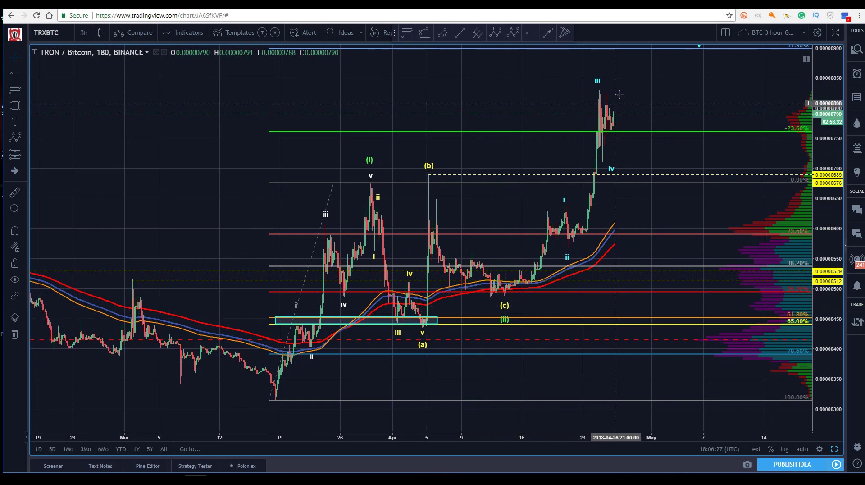
{"action": "left_click_drag", "start_coordinate": [830, 72], "coordinate": [784, 109]}
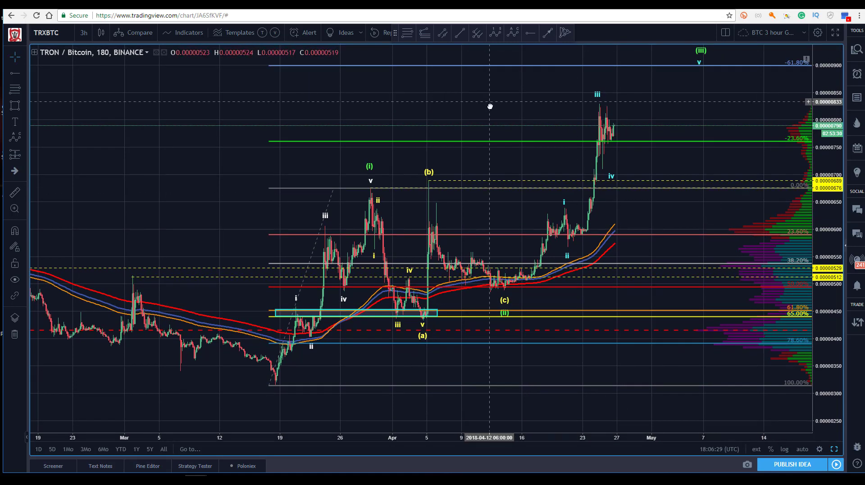
{"action": "left_click_drag", "start_coordinate": [490, 106], "coordinate": [487, 120]}
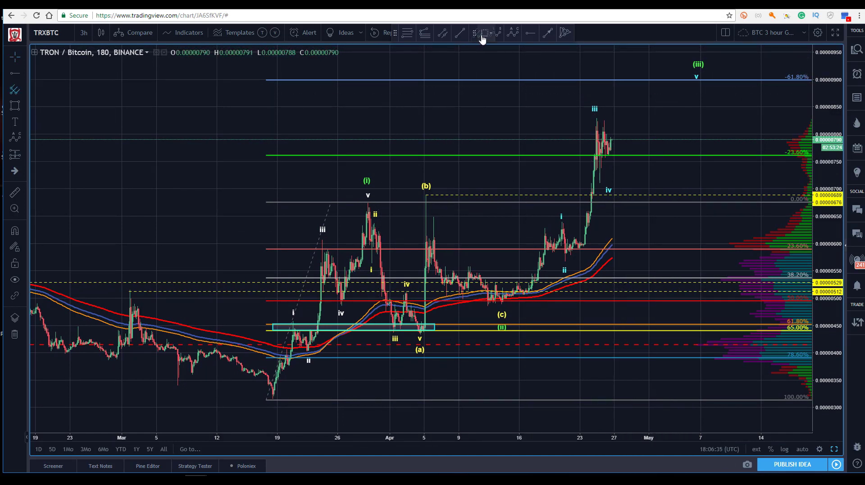
Draw a pitchfork from the March low through the (i) top to the (a) low
{"action": "left_click", "coordinate": [272, 400]}
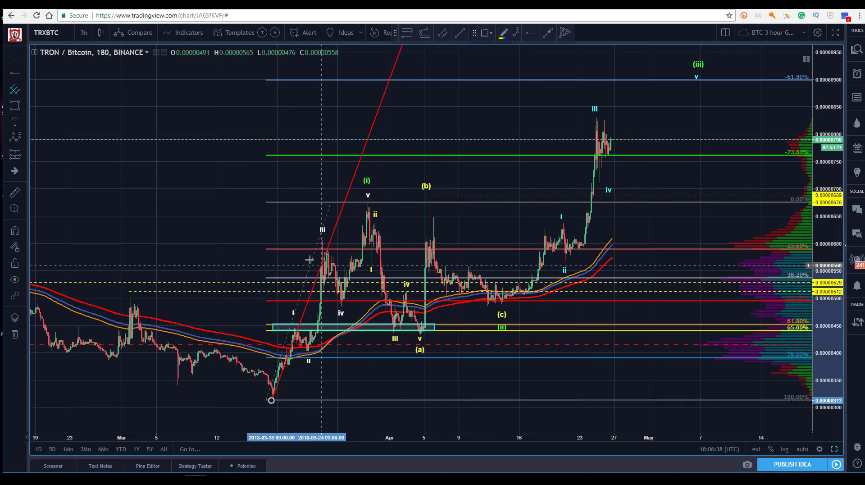
{"action": "left_click", "coordinate": [367, 203]}
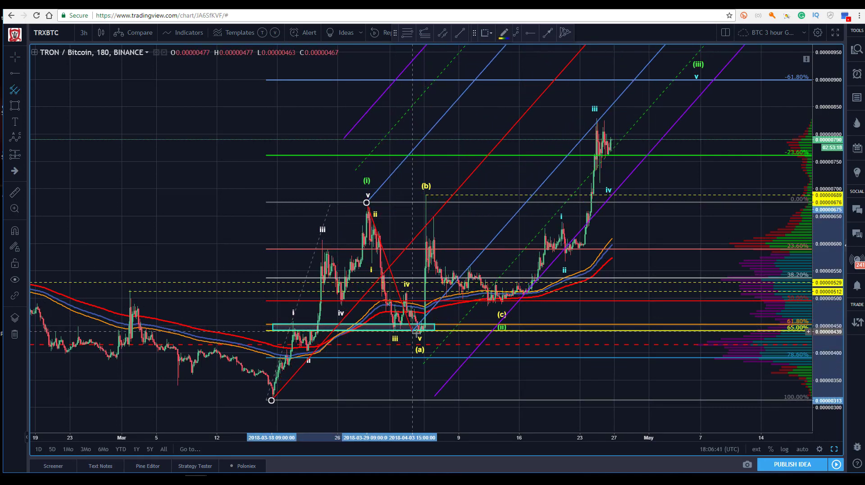
{"action": "left_click", "coordinate": [421, 336]}
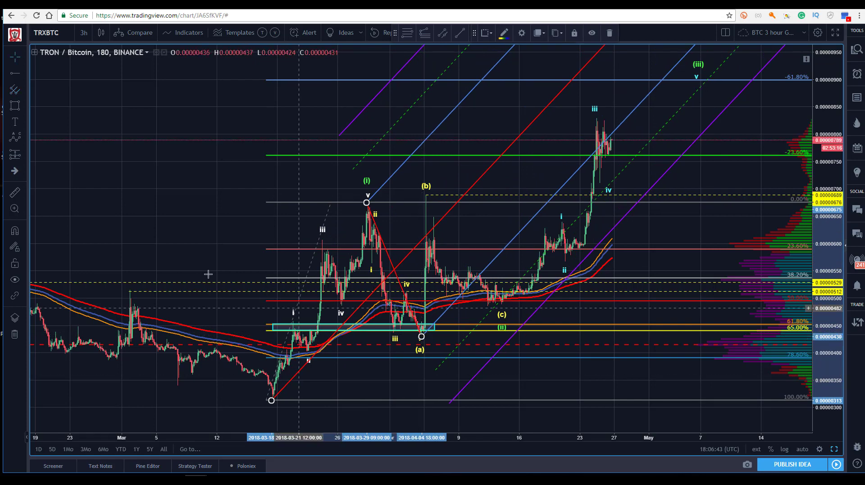
{"action": "left_click", "coordinate": [186, 213]}
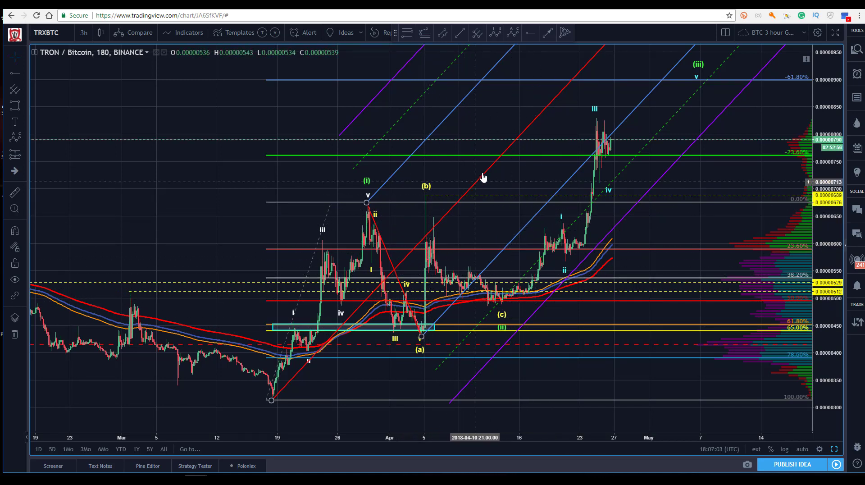
Pan and compress prices so the (iii) target, (iv) label and upper pitchfork lines fit
{"action": "left_click_drag", "start_coordinate": [310, 120], "coordinate": [277, 136]}
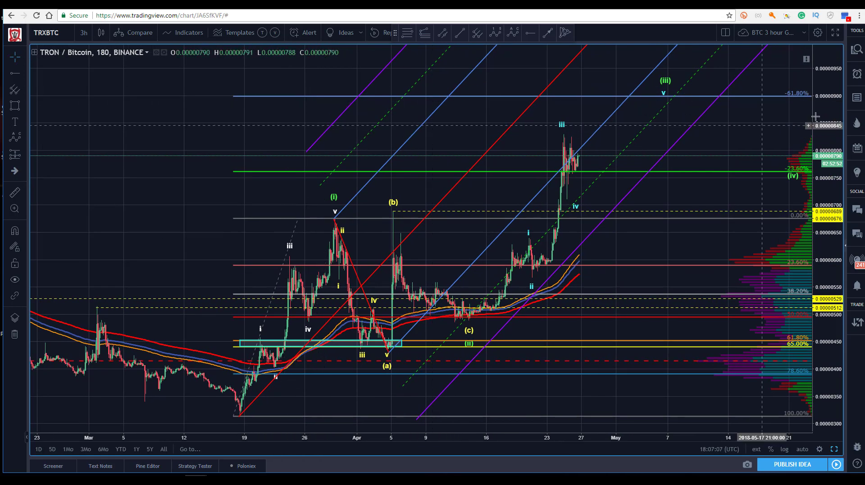
{"action": "left_click_drag", "start_coordinate": [825, 77], "coordinate": [826, 90]}
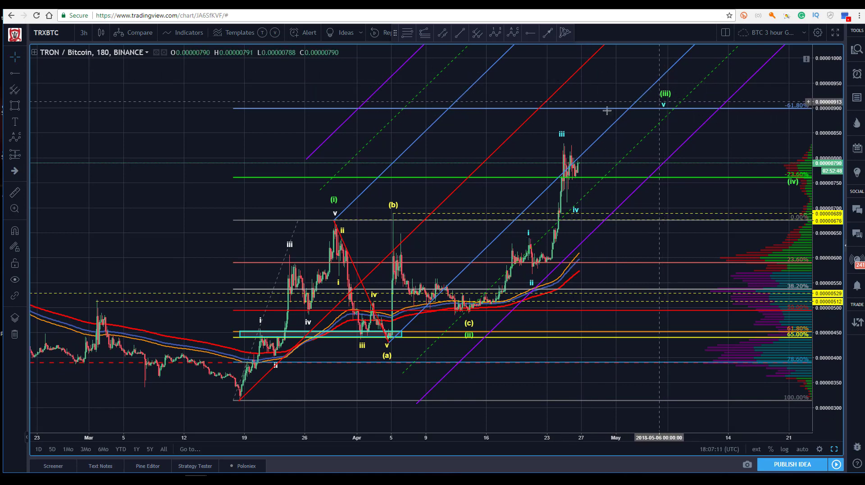
{"action": "left_click", "coordinate": [565, 134]}
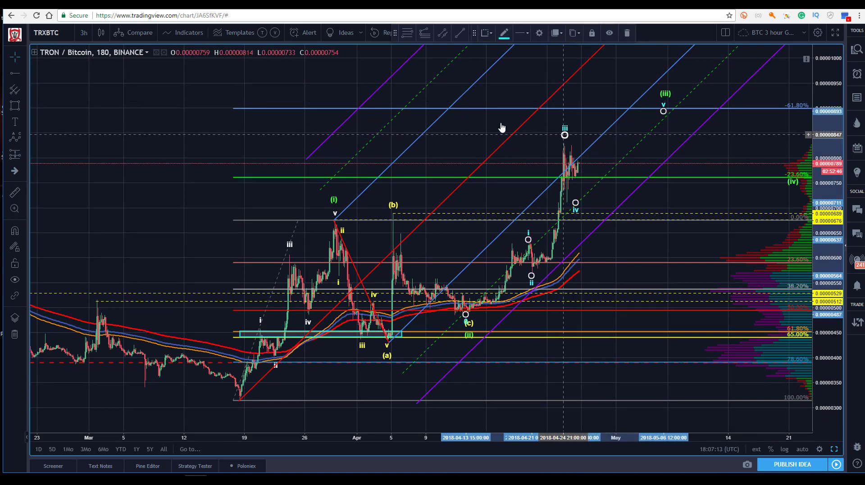
{"action": "left_click", "coordinate": [502, 79]}
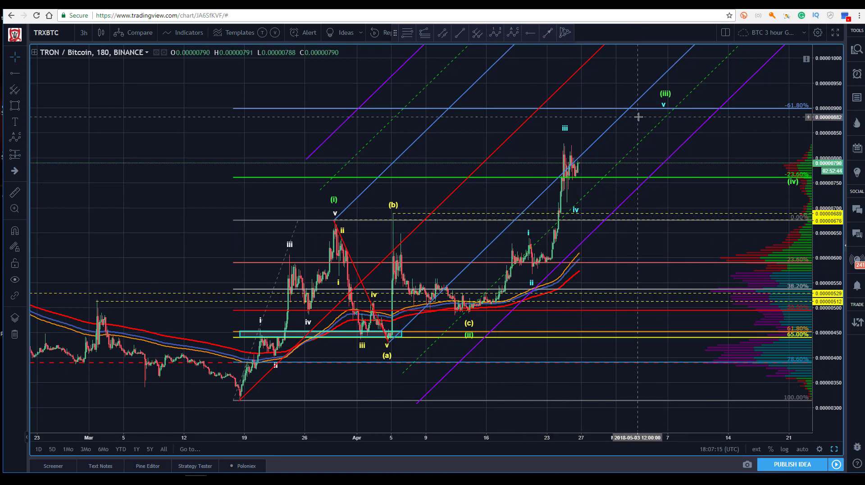
Select and deselect the main and minor Elliott wave drawings
{"action": "left_click", "coordinate": [666, 96]}
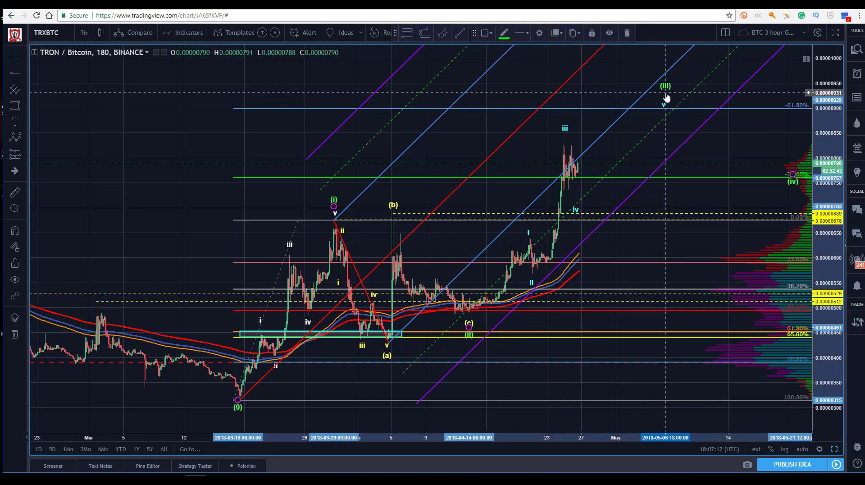
{"action": "left_click", "coordinate": [250, 128]}
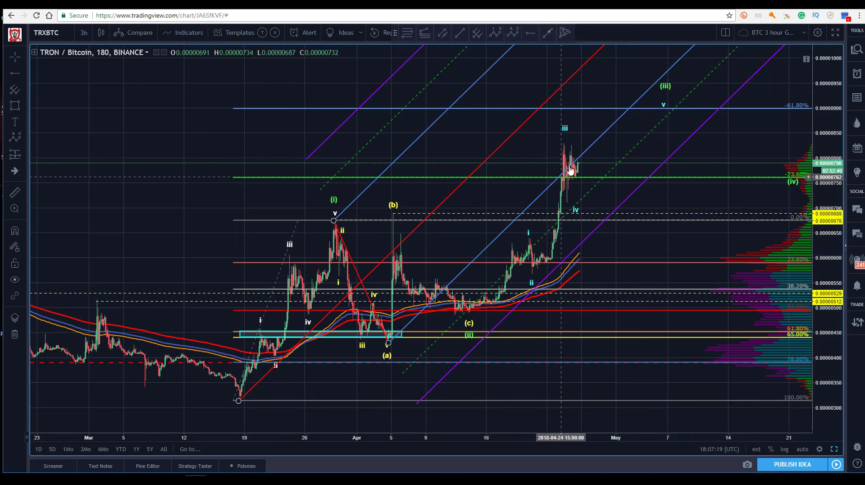
{"action": "left_click", "coordinate": [568, 207]}
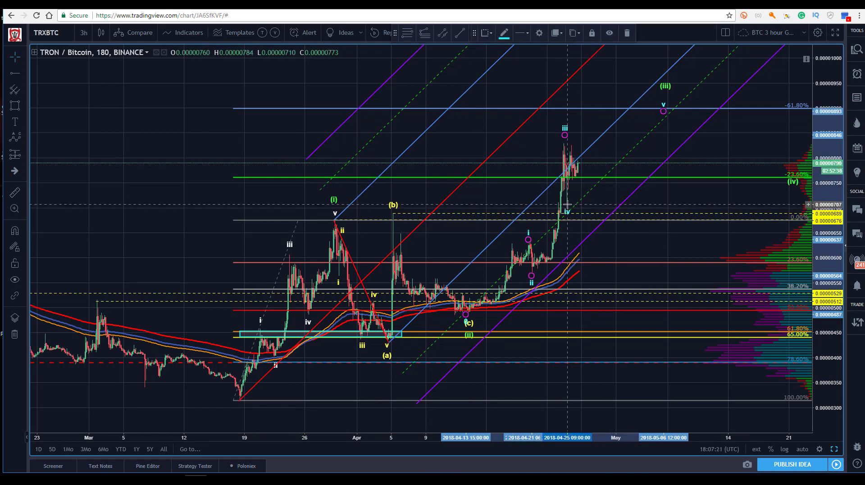
{"action": "left_click", "coordinate": [558, 209]}
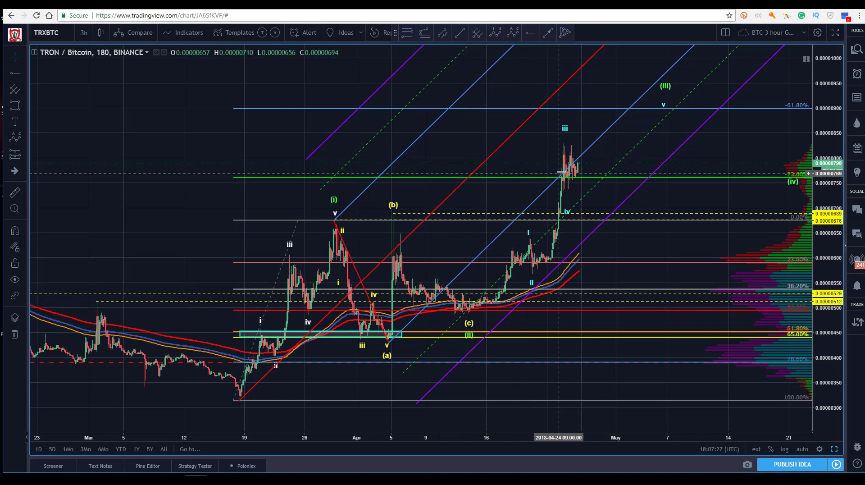
Move the wave (iii) point and minor wave v up onto the 100% extension line
{"action": "left_click_drag", "start_coordinate": [825, 114], "coordinate": [826, 192]}
{"action": "left_click_drag", "start_coordinate": [174, 141], "coordinate": [162, 177]}
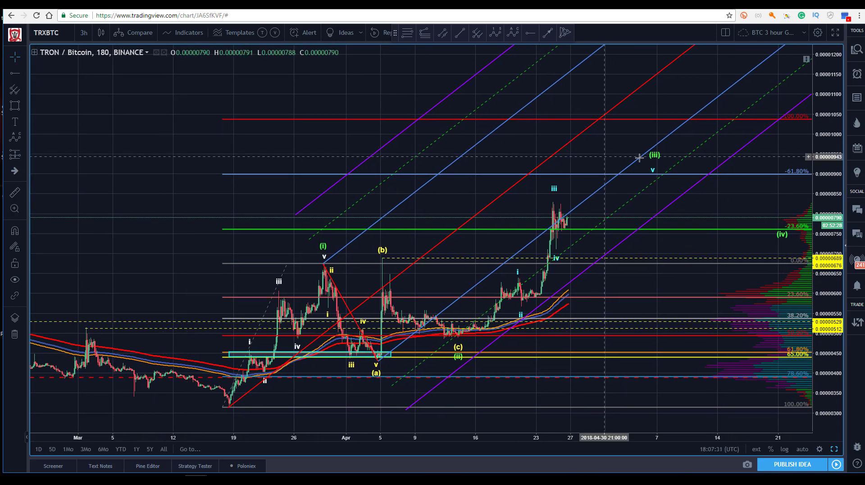
{"action": "left_click_drag", "start_coordinate": [656, 160], "coordinate": [626, 116]}
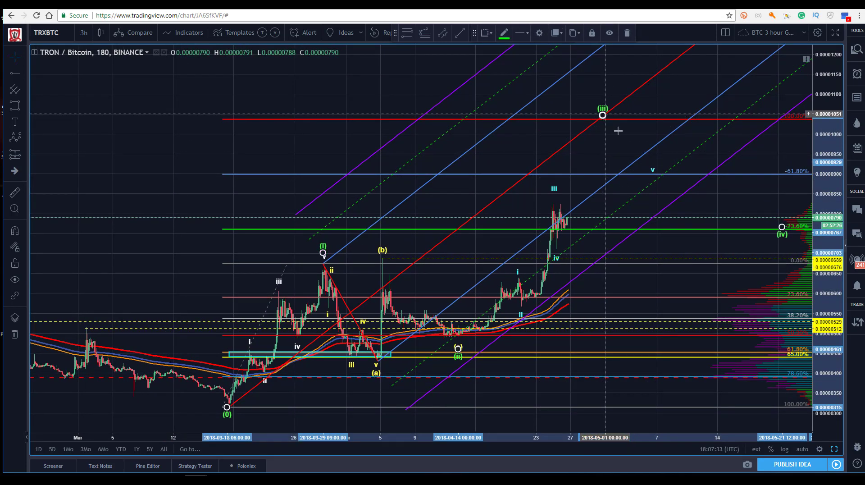
{"action": "mouse_move", "coordinate": [654, 172]}
{"action": "left_mouse_down"}
{"action": "mouse_move", "coordinate": [600, 151]}
{"action": "mouse_move", "coordinate": [600, 130]}
{"action": "left_mouse_up"}
{"action": "left_click", "coordinate": [228, 154]}
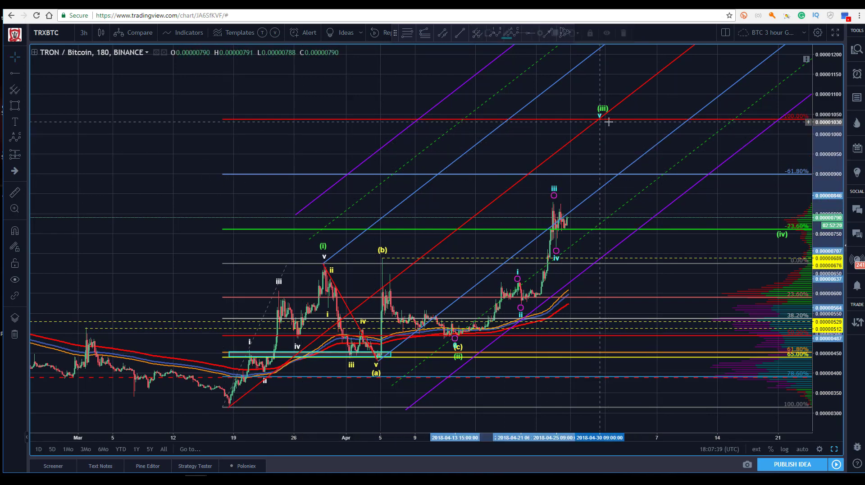
{"action": "left_click_drag", "start_coordinate": [600, 122], "coordinate": [616, 112]}
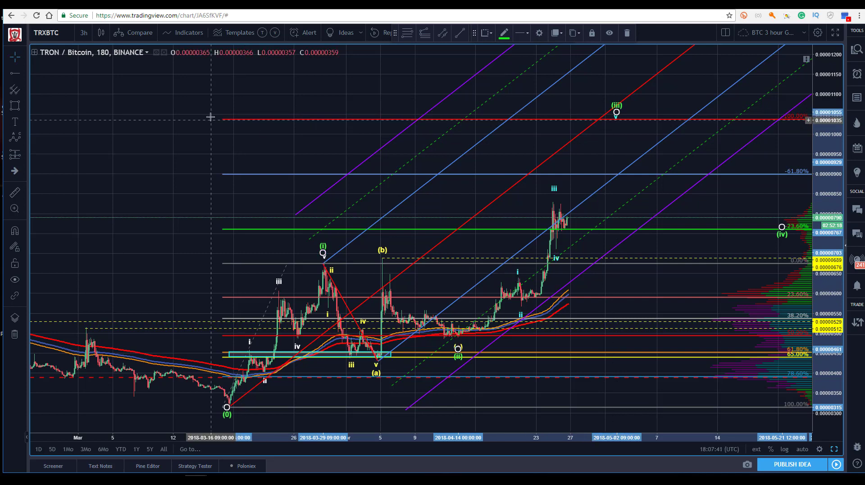
{"action": "left_click", "coordinate": [253, 170]}
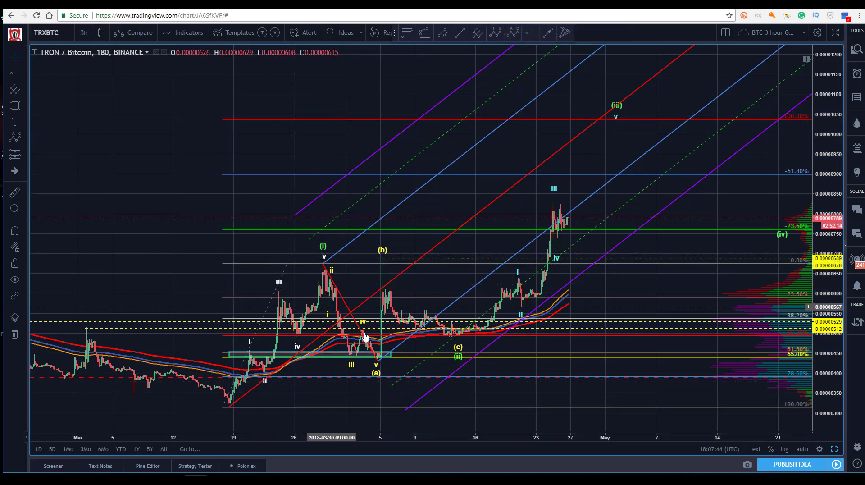
Set minor wave v just below (iii) and delete the pitchfork
{"action": "left_click", "coordinate": [378, 373]}
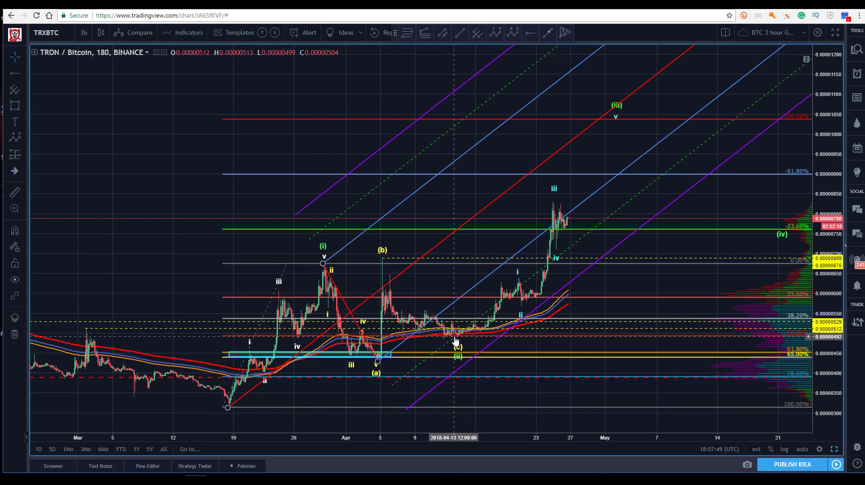
{"action": "mouse_move", "coordinate": [617, 119]}
{"action": "left_mouse_down"}
{"action": "mouse_move", "coordinate": [609, 123]}
{"action": "mouse_move", "coordinate": [605, 109]}
{"action": "left_mouse_up"}
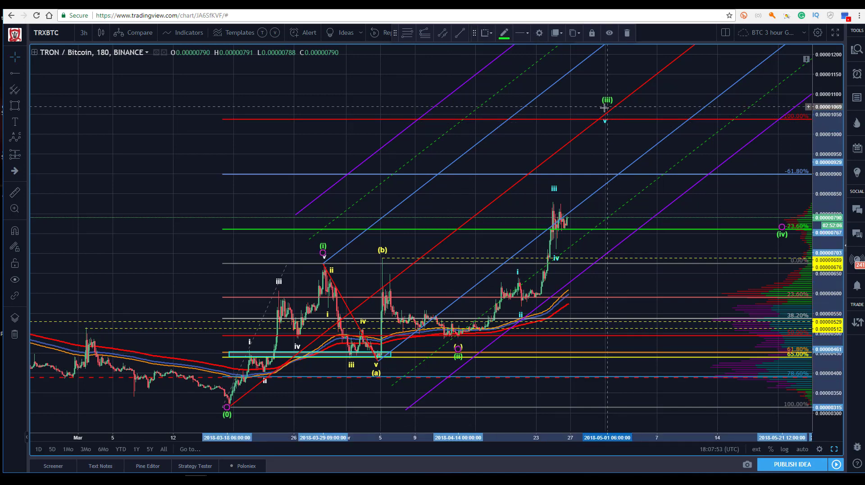
{"action": "left_click", "coordinate": [227, 67]}
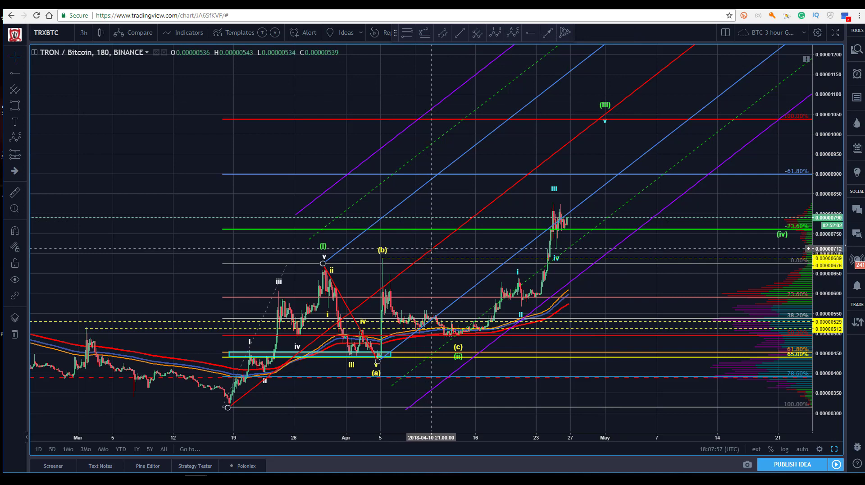
{"action": "key", "text": "Delete"}
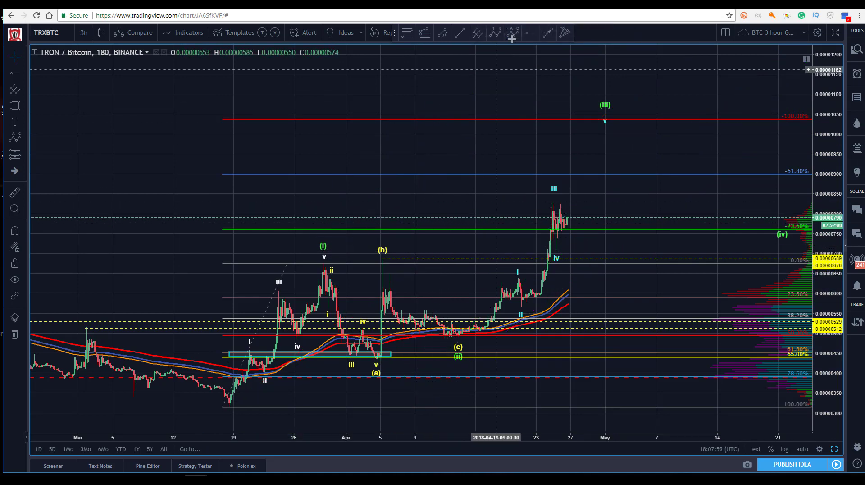
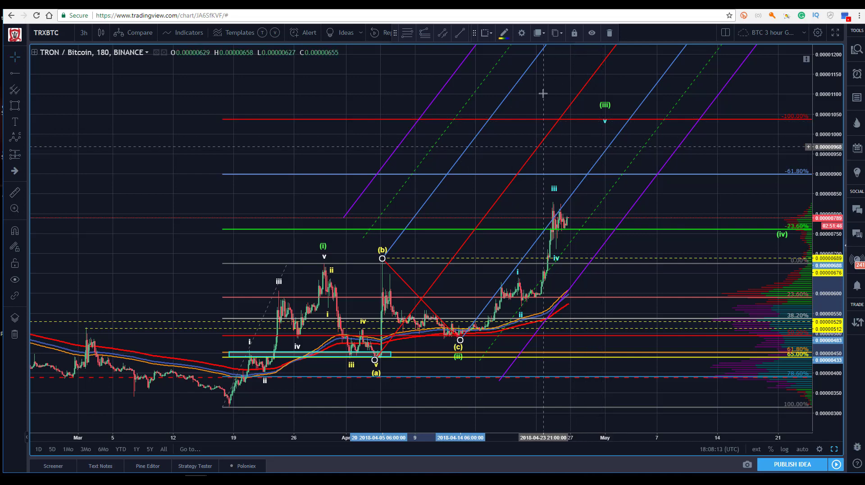
Abandon the unfinished projection arrow and open the pitchfork's style settings
{"action": "left_click", "coordinate": [543, 93]}
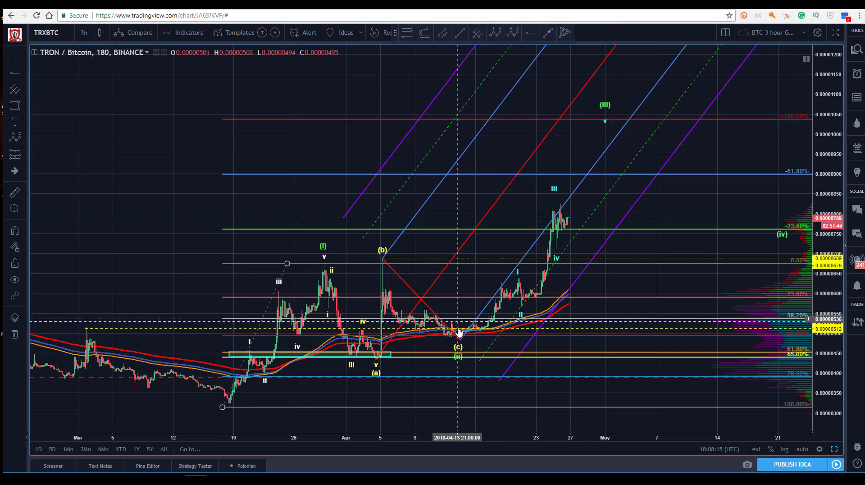
{"action": "left_click", "coordinate": [549, 33]}
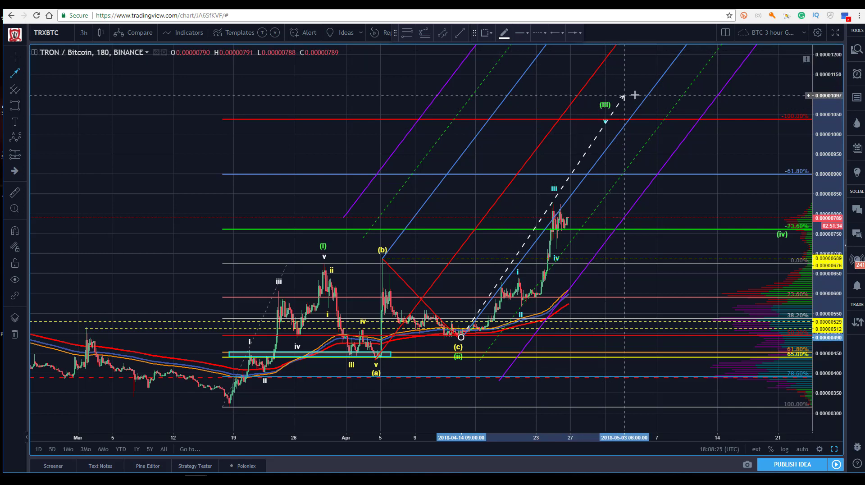
{"action": "key", "text": "Escape"}
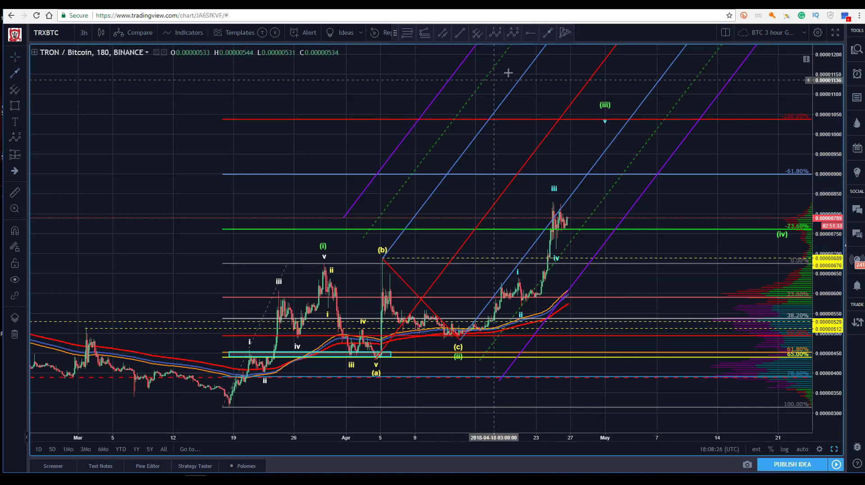
{"action": "left_click", "coordinate": [577, 96]}
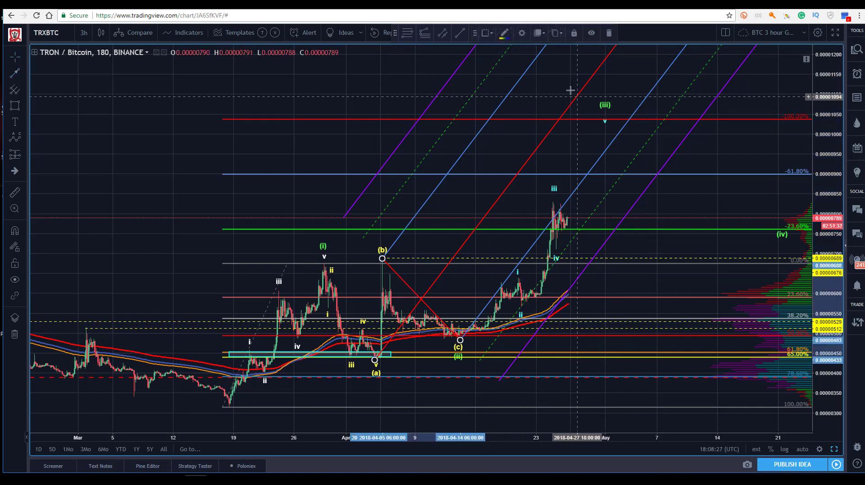
{"action": "left_click", "coordinate": [522, 32]}
Switch the pitchfork to Modified Schiff style and nudge its anchor at the (c) low
{"action": "left_click_drag", "start_coordinate": [340, 119], "coordinate": [85, 67]}
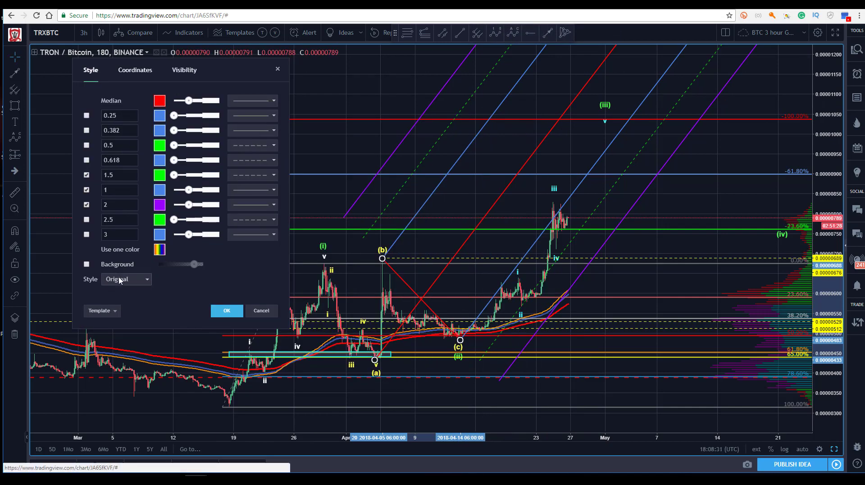
{"action": "left_click", "coordinate": [120, 279]}
{"action": "left_click", "coordinate": [116, 302]}
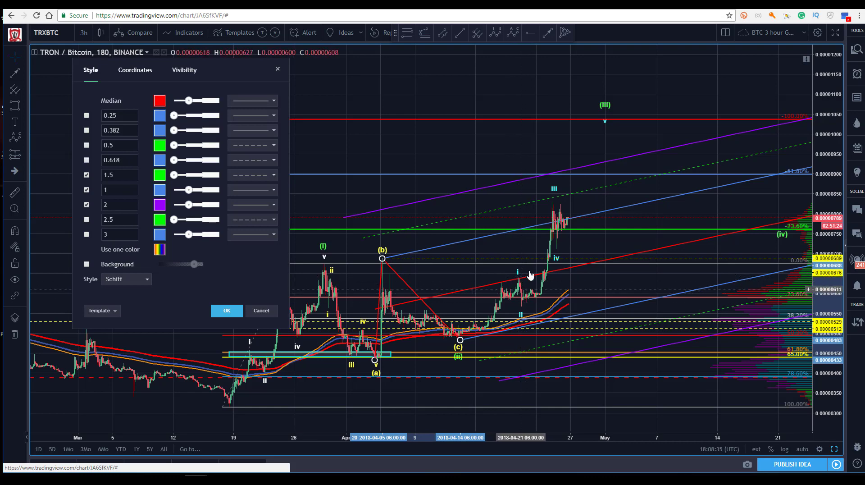
{"action": "left_click", "coordinate": [125, 284]}
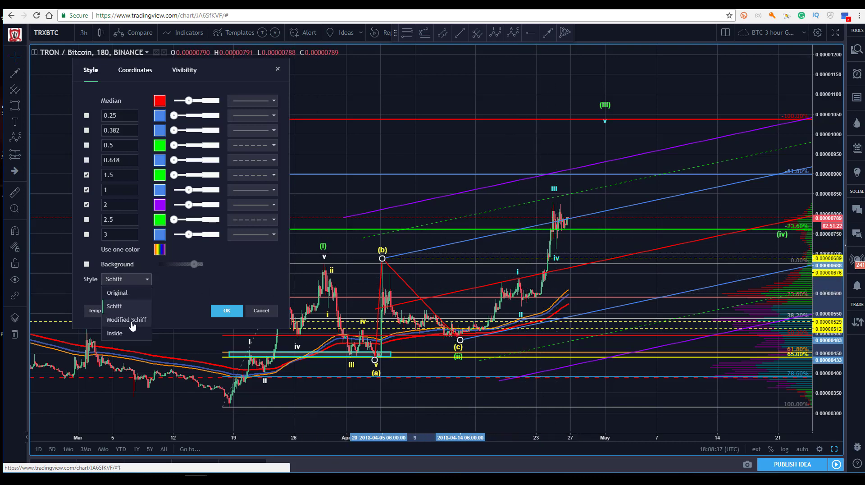
{"action": "left_click", "coordinate": [123, 314]}
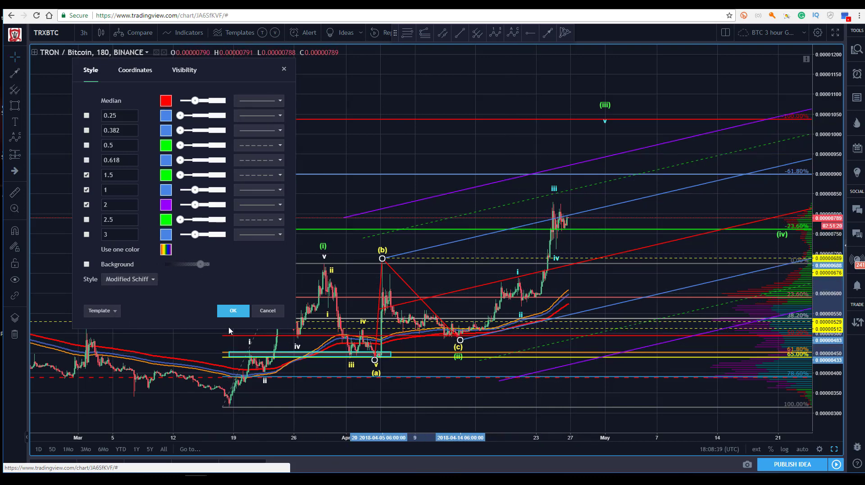
{"action": "left_click", "coordinate": [232, 310]}
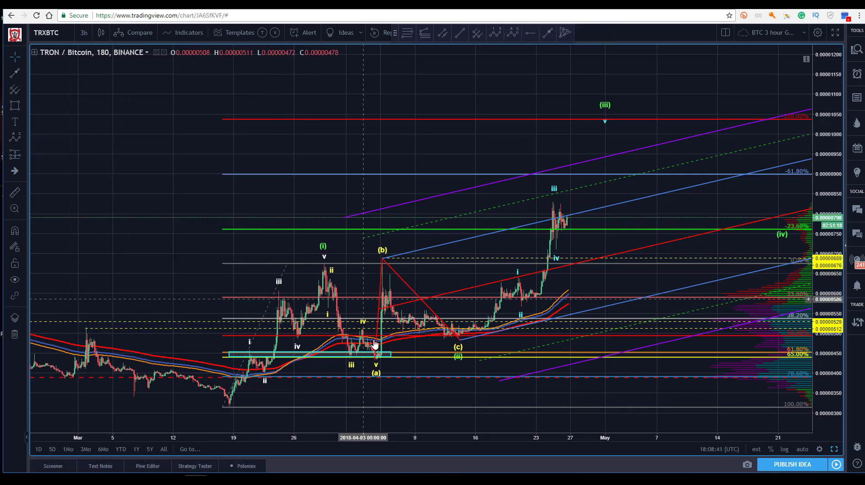
{"action": "mouse_move", "coordinate": [462, 340]}
{"action": "left_mouse_down"}
{"action": "mouse_move", "coordinate": [472, 328]}
{"action": "mouse_move", "coordinate": [456, 337]}
{"action": "left_mouse_up"}
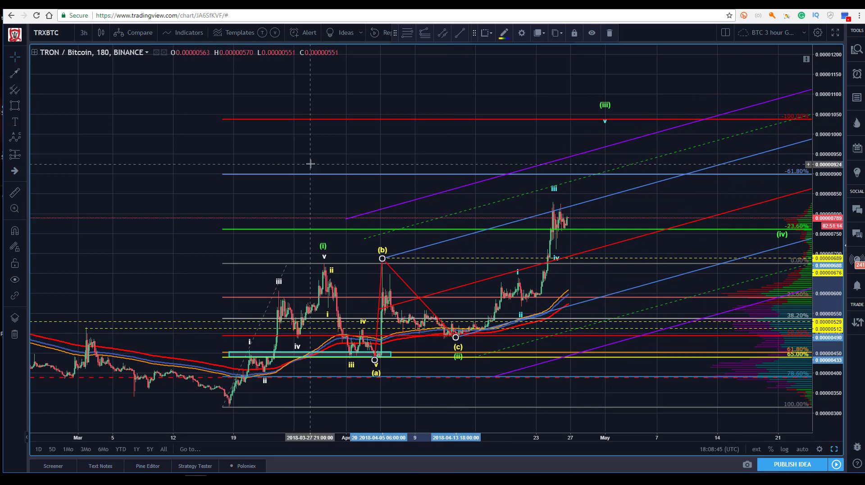
Shift minor wave iv later and slightly higher, just above the red median line
{"action": "left_click", "coordinate": [172, 162]}
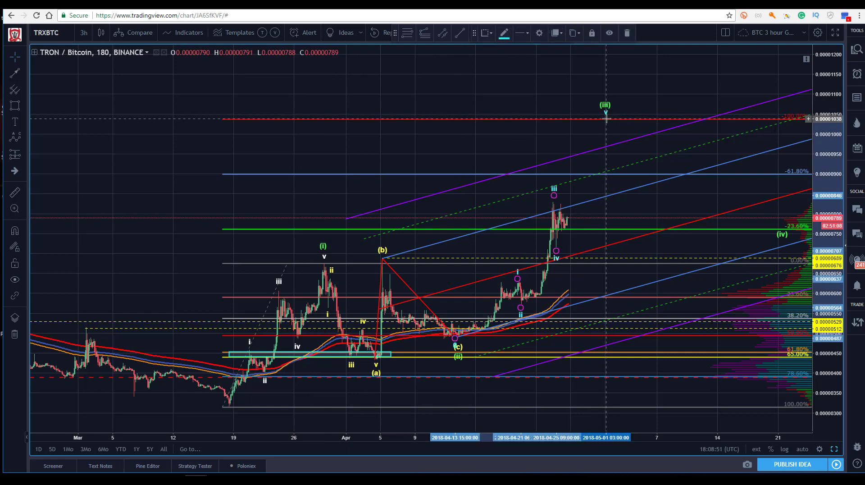
{"action": "left_click_drag", "start_coordinate": [557, 252], "coordinate": [579, 242]}
{"action": "left_click", "coordinate": [579, 249]}
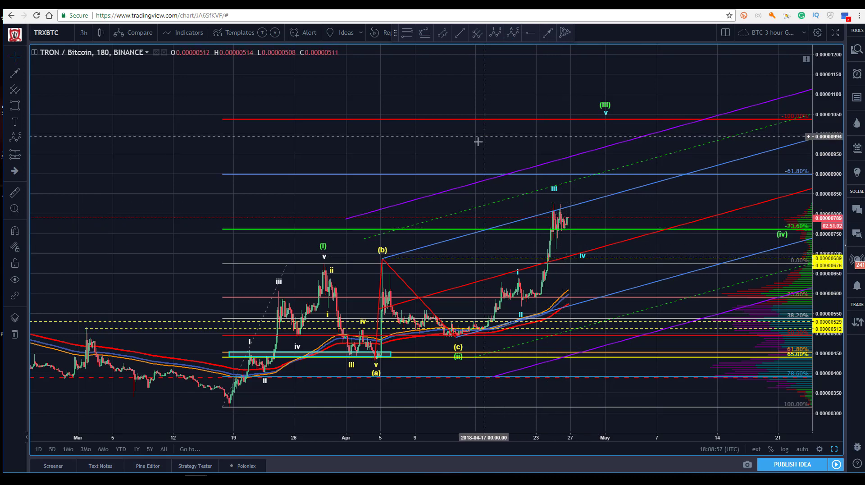
{"action": "left_click", "coordinate": [561, 217]}
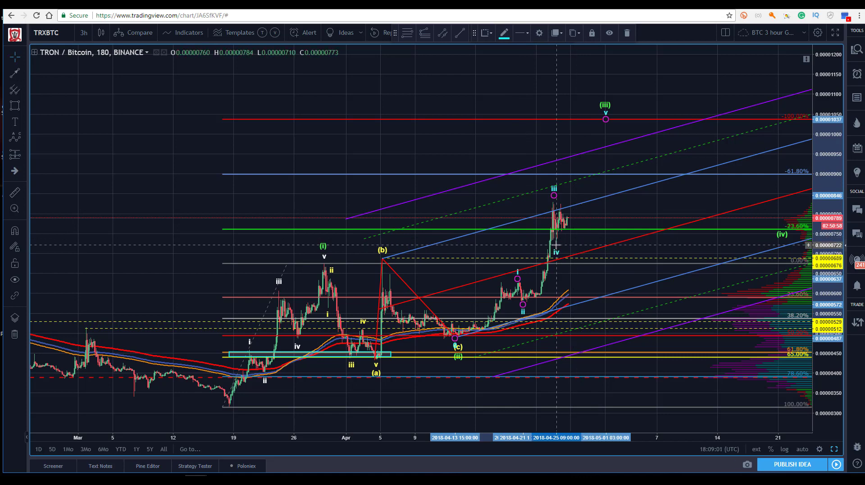
{"action": "left_click", "coordinate": [479, 146]}
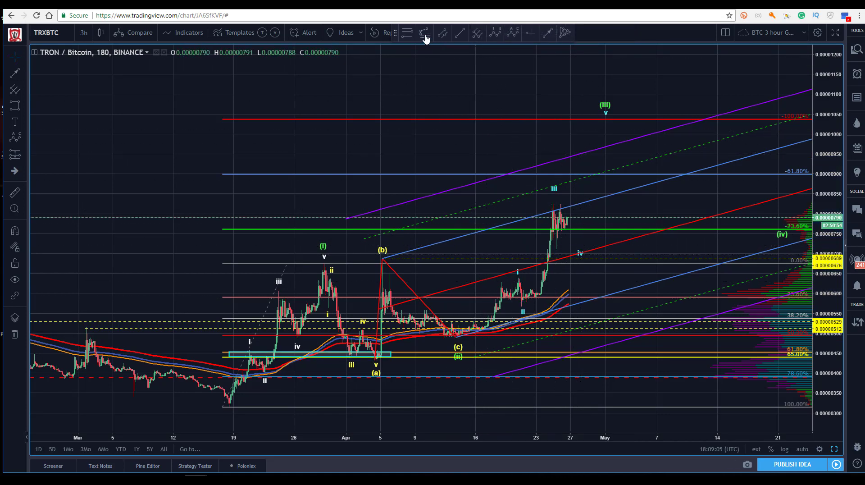
Draw a trend-based Fib extension from the (c) low through the wave i high to the wave ii low
{"action": "left_click", "coordinate": [455, 336]}
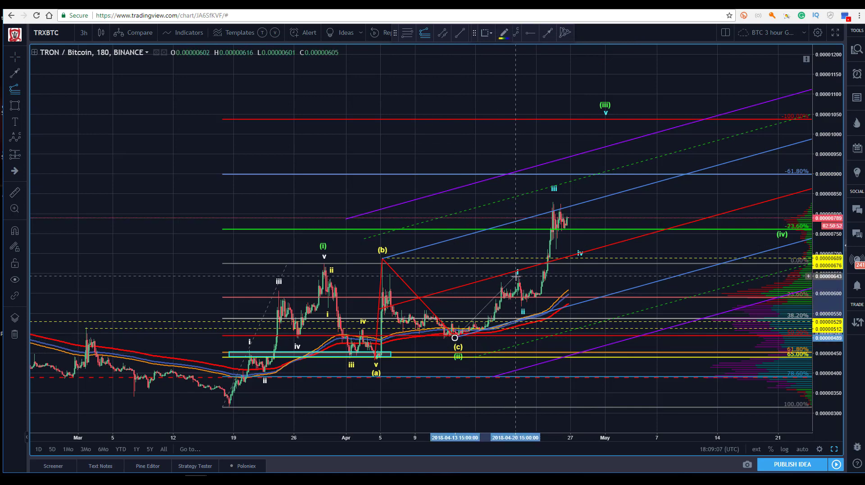
{"action": "left_click", "coordinate": [516, 279]}
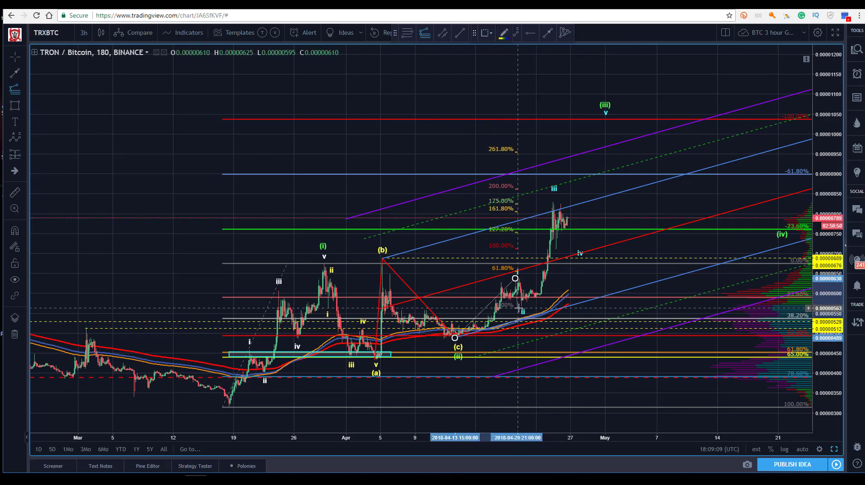
{"action": "left_click", "coordinate": [567, 305]}
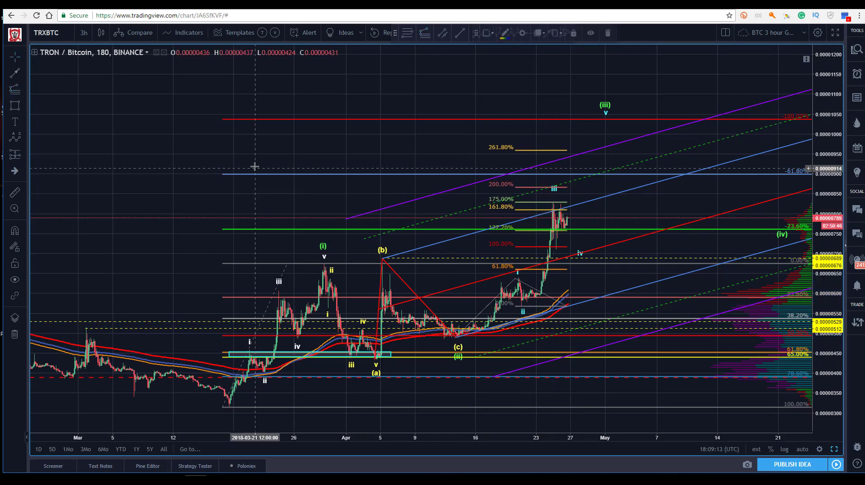
{"action": "left_click", "coordinate": [20, 110]}
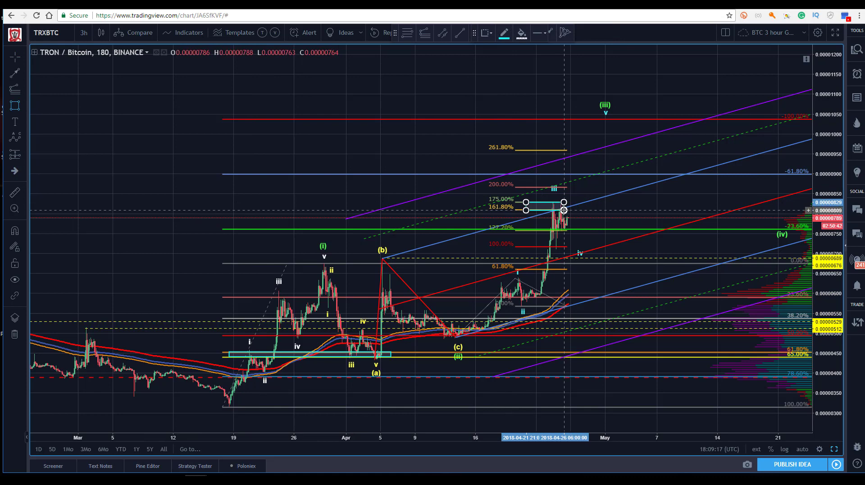
Draw the cyan target box across the 161.8–175% zone and put wave iii on the latest high
{"action": "left_click", "coordinate": [564, 210]}
{"action": "double_click", "coordinate": [458, 152]}
{"action": "double_click", "coordinate": [380, 115]}
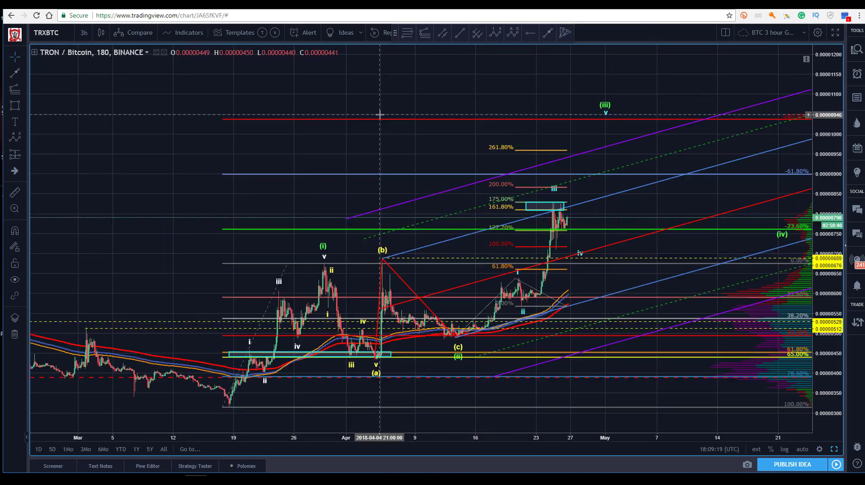
{"action": "left_click_drag", "start_coordinate": [558, 192], "coordinate": [552, 203]}
Move wave iv earlier onto the recent pullback low, just below the 100% level
{"action": "left_click", "coordinate": [562, 243]}
{"action": "left_click_drag", "start_coordinate": [580, 256], "coordinate": [562, 253]}
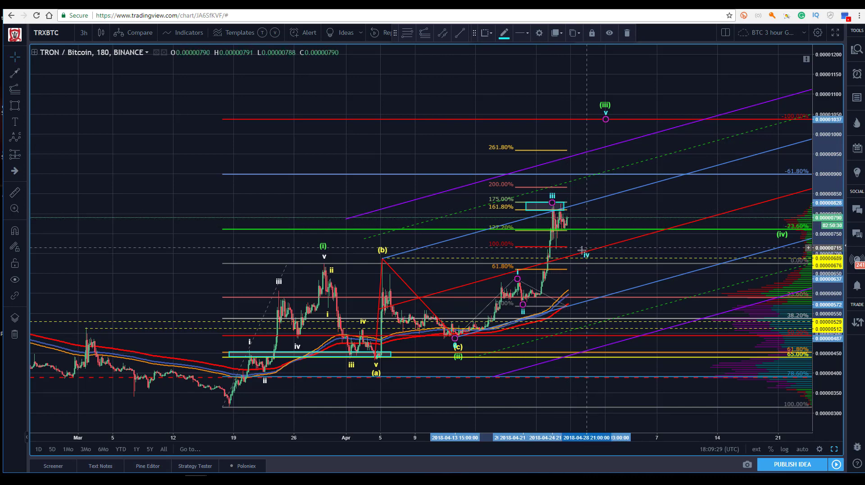
{"action": "left_click_drag", "start_coordinate": [582, 250], "coordinate": [557, 251]}
{"action": "left_click", "coordinate": [345, 138]}
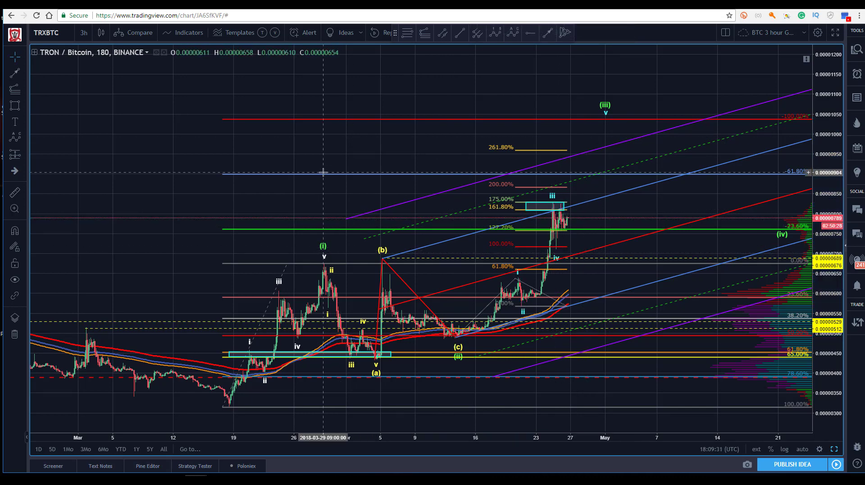
{"action": "left_click", "coordinate": [84, 33]}
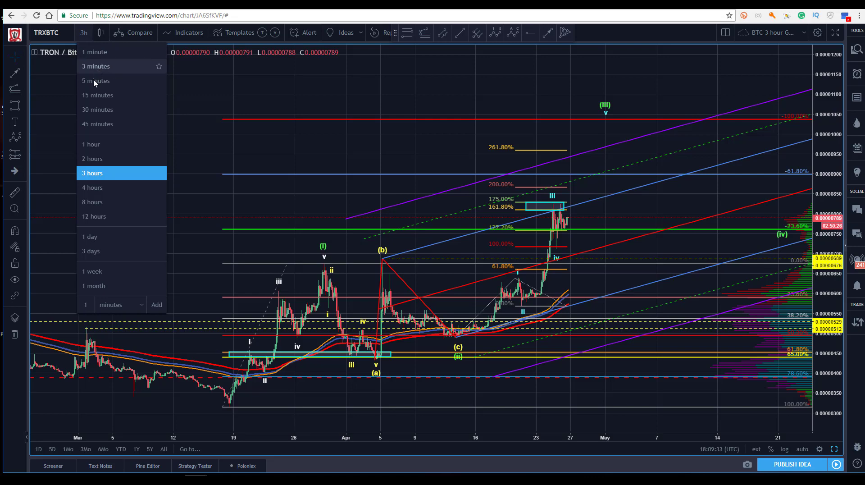
Switch the chart to the 1-hour interval and raise wave iii to the new high
{"action": "left_click", "coordinate": [93, 144]}
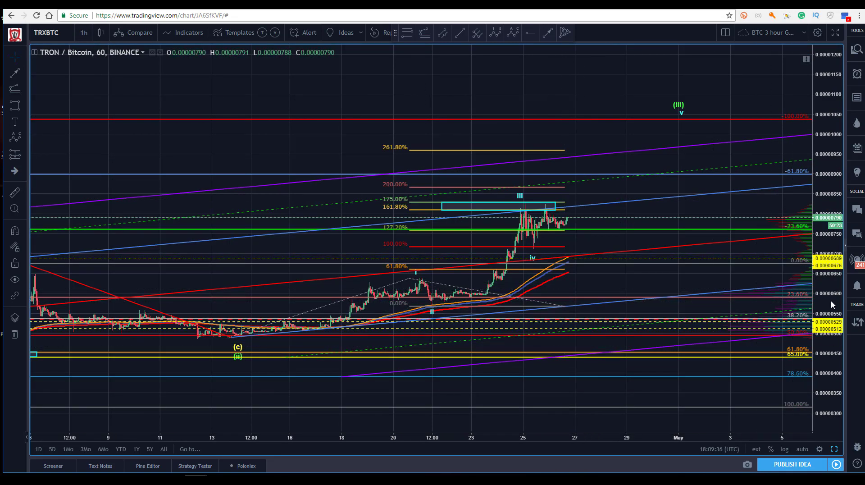
{"action": "left_click_drag", "start_coordinate": [832, 305], "coordinate": [829, 108]}
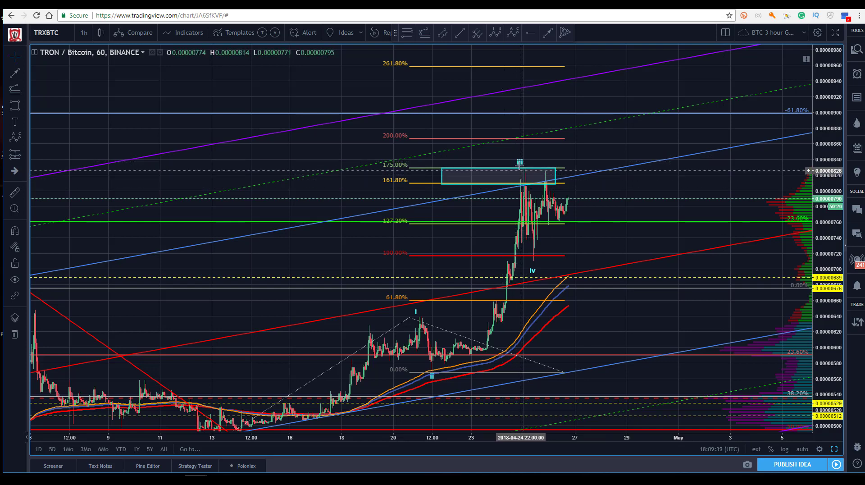
{"action": "left_click_drag", "start_coordinate": [521, 167], "coordinate": [526, 159]}
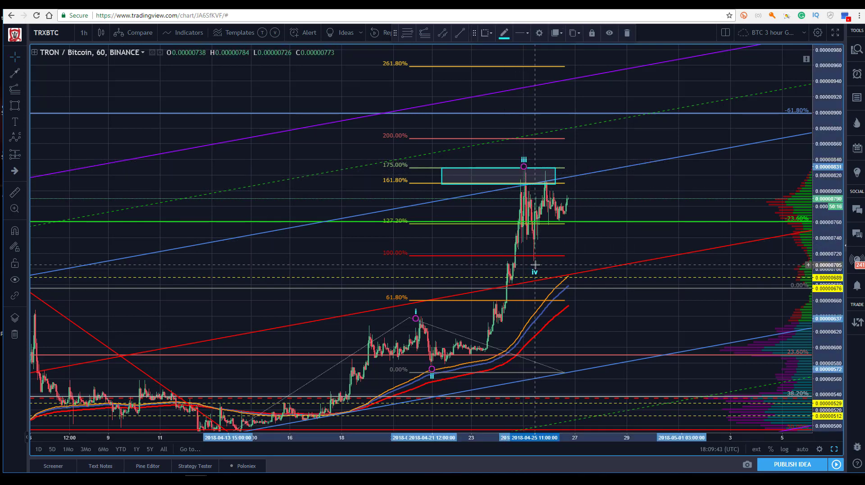
{"action": "left_click", "coordinate": [483, 235]}
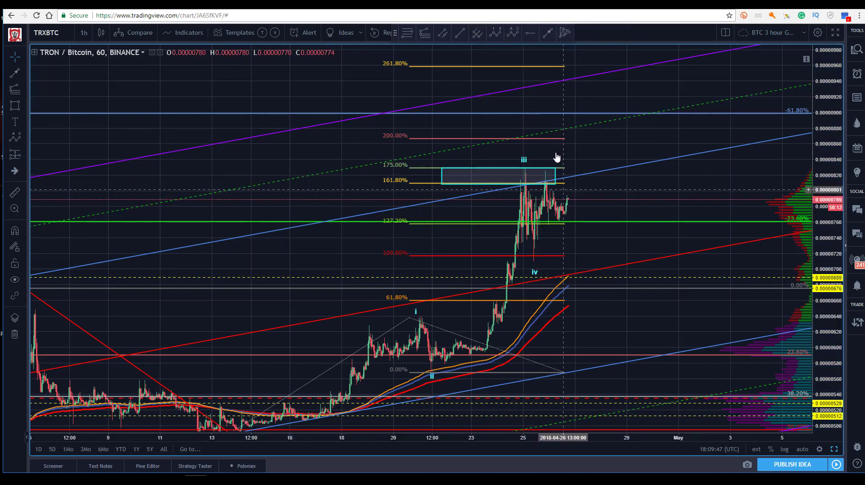
Lower the projected v beneath (iii) and move the (iii) peak just above the 261.8% extension
{"action": "scroll", "coordinate": [601, 439], "scroll_direction": "down", "scroll_amount": 3}
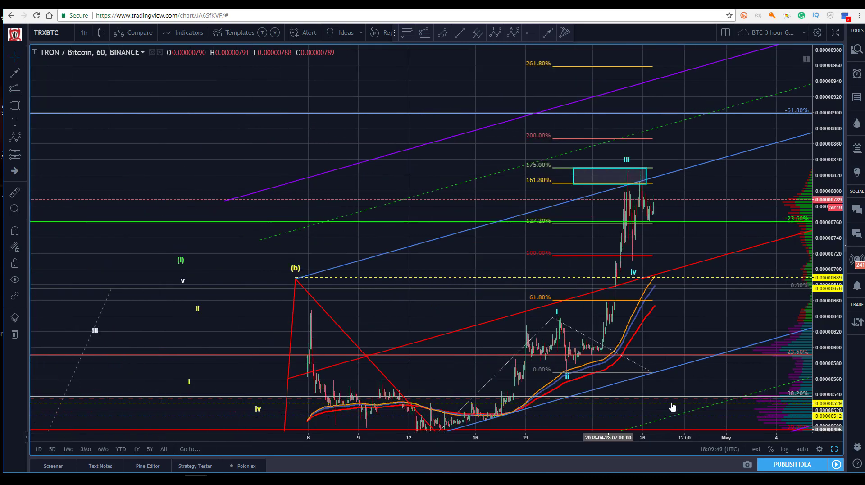
{"action": "left_click_drag", "start_coordinate": [359, 201], "coordinate": [228, 123]}
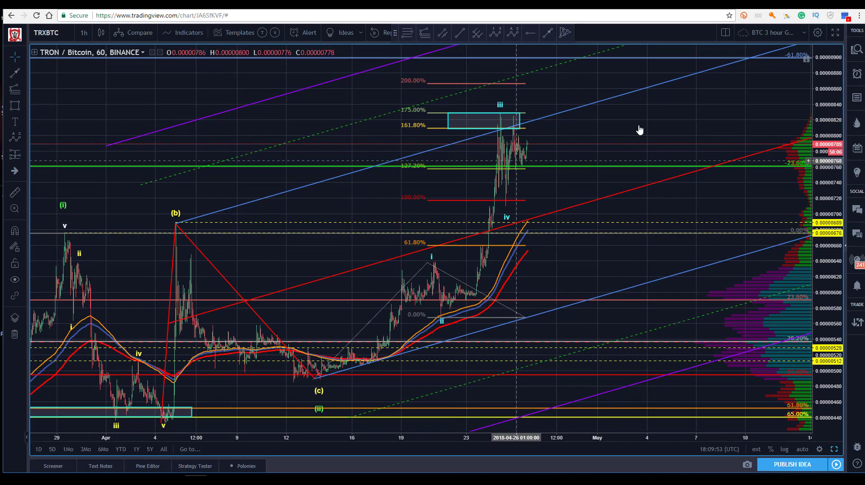
{"action": "left_click_drag", "start_coordinate": [832, 117], "coordinate": [855, 237]}
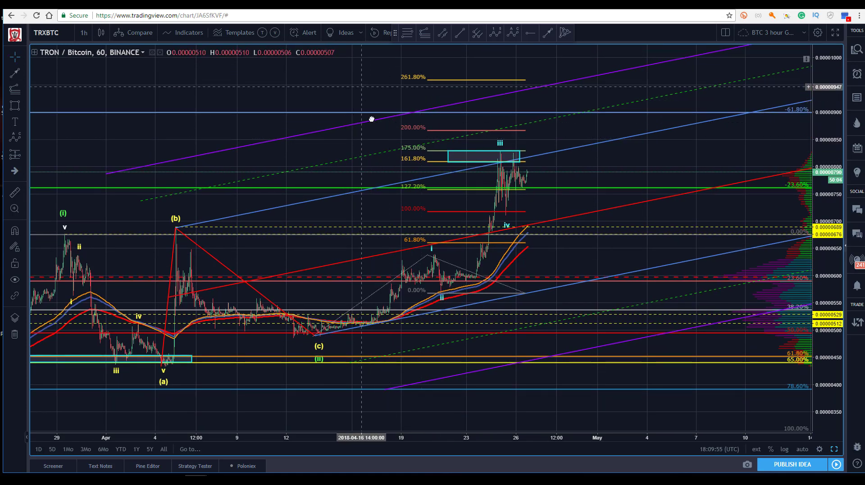
{"action": "left_click_drag", "start_coordinate": [371, 120], "coordinate": [351, 150]}
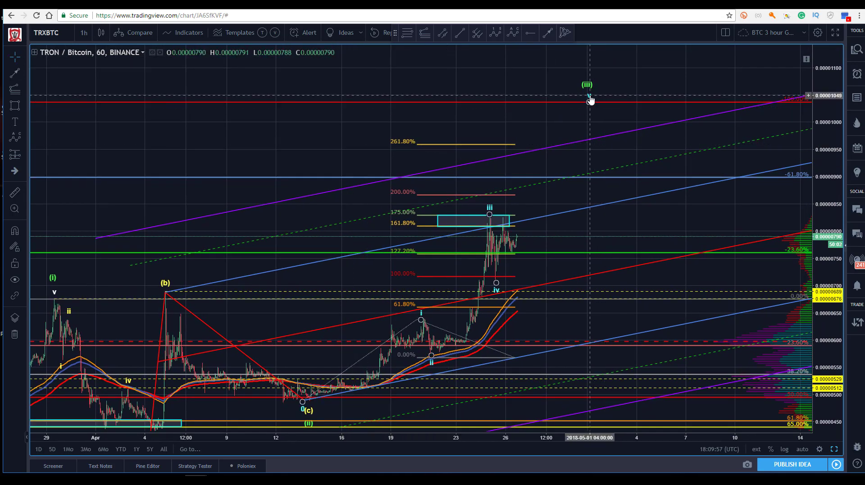
{"action": "left_click_drag", "start_coordinate": [590, 100], "coordinate": [557, 147]}
{"action": "left_click_drag", "start_coordinate": [585, 88], "coordinate": [560, 131]}
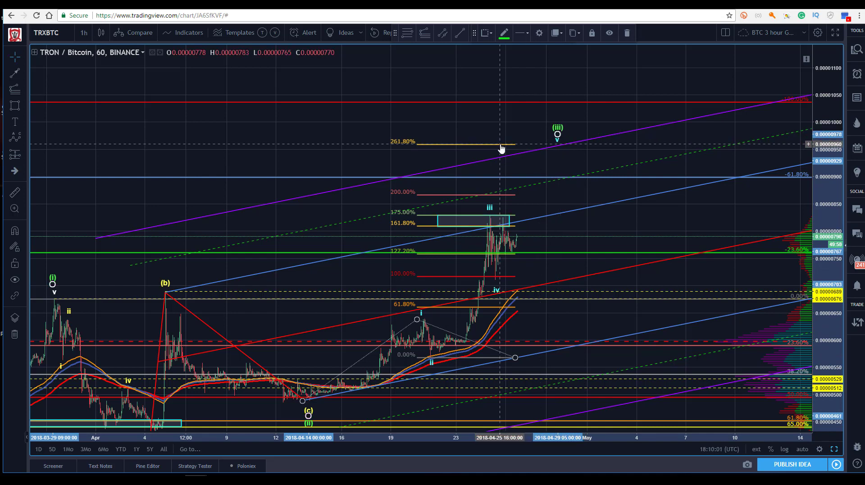
{"action": "left_click_drag", "start_coordinate": [308, 126], "coordinate": [318, 83]}
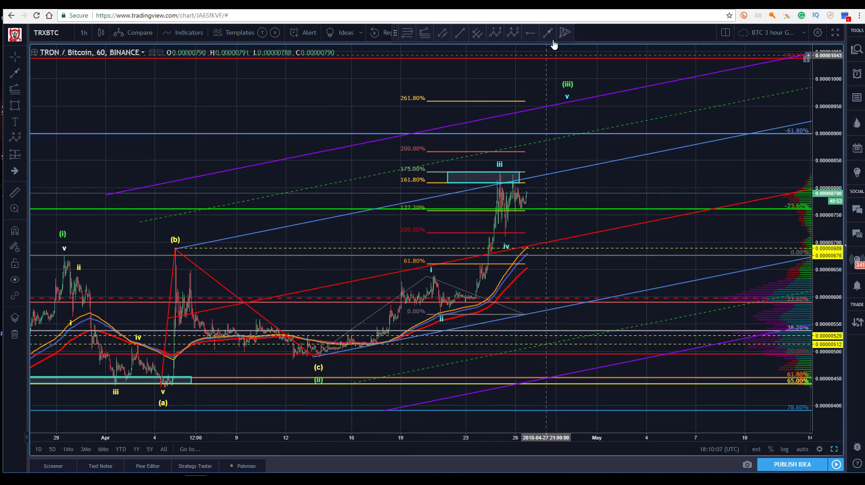
{"action": "left_click_drag", "start_coordinate": [530, 191], "coordinate": [532, 188]}
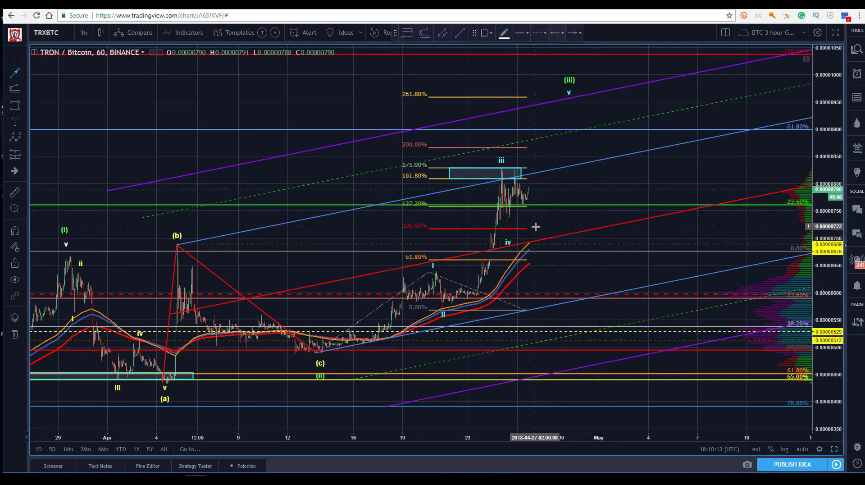
Draw a dashed arrow from the latest candles up to the projected (iii) peak
{"action": "left_click", "coordinate": [525, 205]}
{"action": "left_click", "coordinate": [569, 99]}
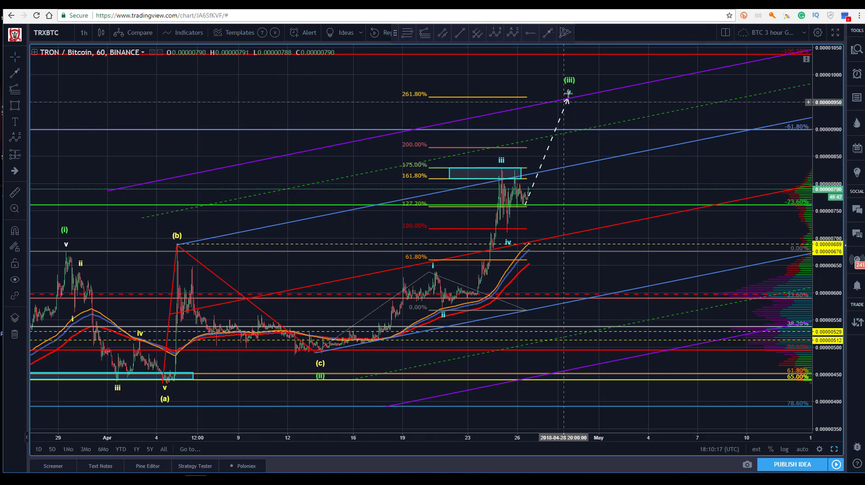
{"action": "left_click", "coordinate": [569, 80]}
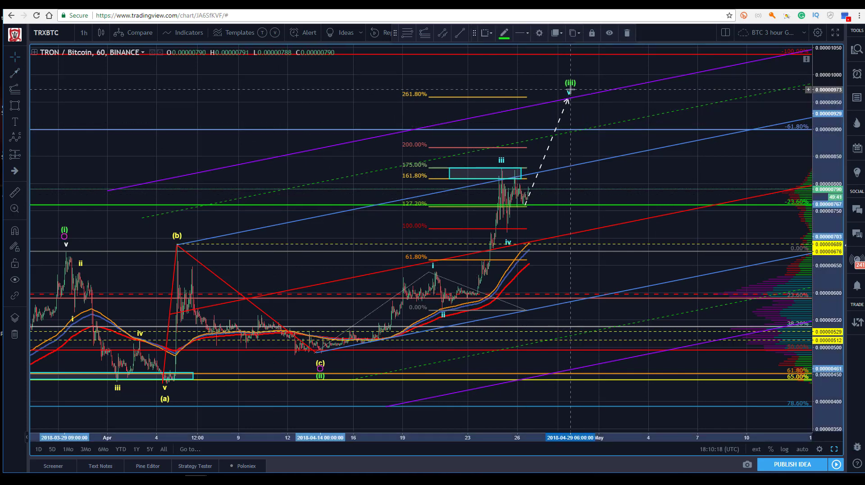
{"action": "left_click", "coordinate": [237, 136]}
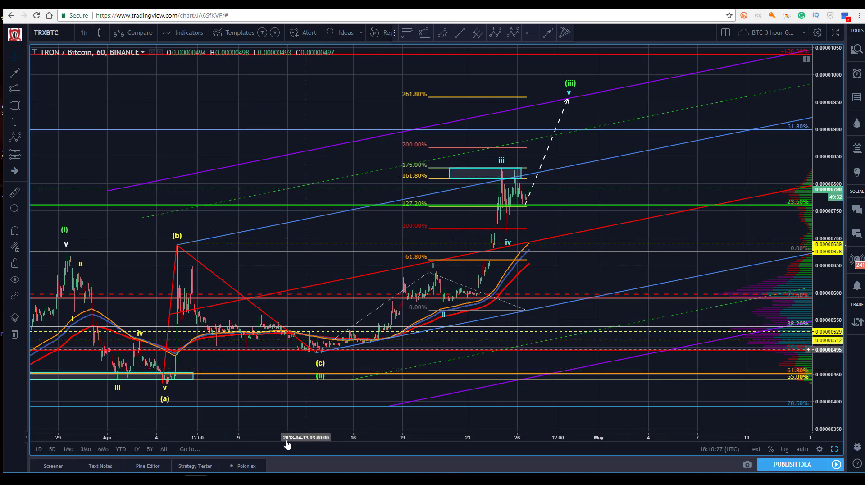
Turn on connecting wave lines for the larger green wave count
{"action": "left_click_drag", "start_coordinate": [300, 440], "coordinate": [468, 423]}
{"action": "left_click_drag", "start_coordinate": [226, 193], "coordinate": [184, 135]}
{"action": "left_click", "coordinate": [267, 191]}
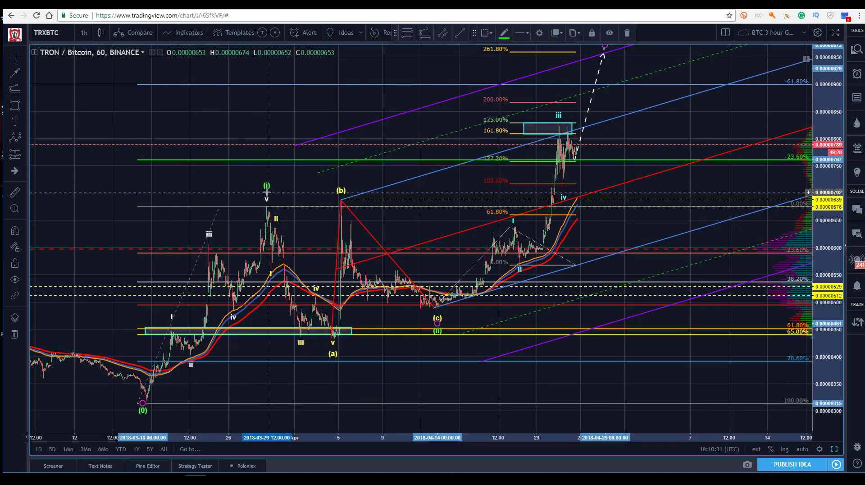
{"action": "left_click", "coordinate": [539, 33]}
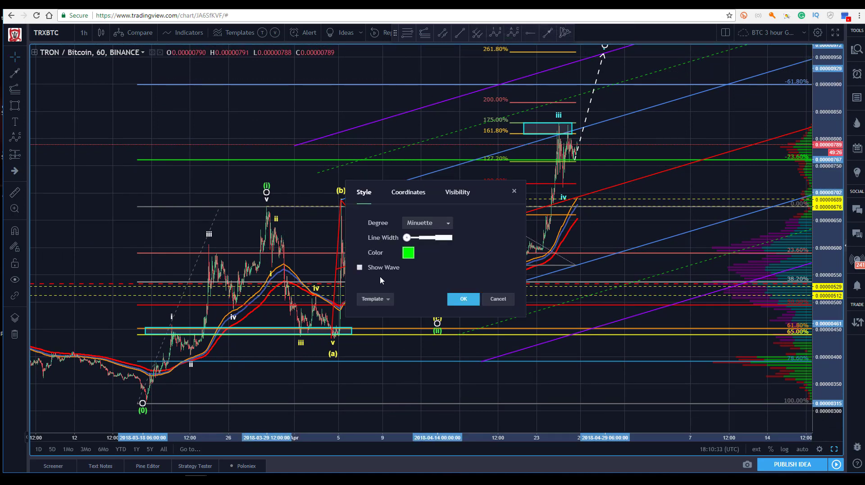
{"action": "left_click", "coordinate": [463, 299]}
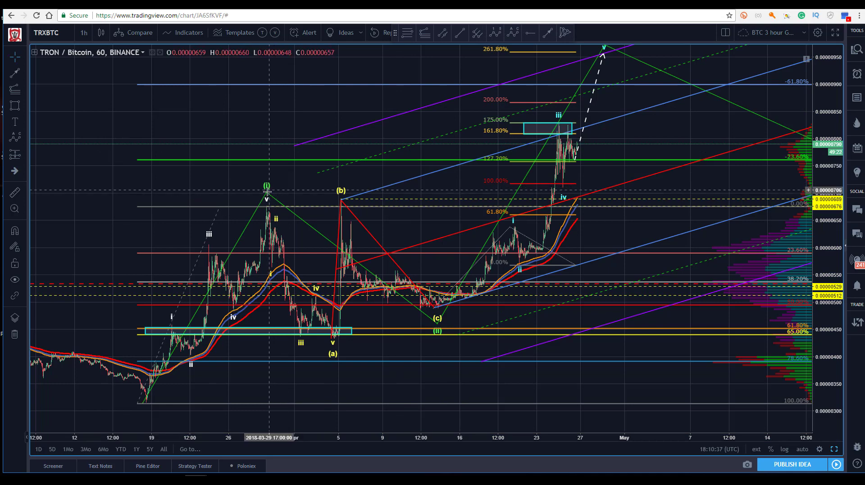
Snap (i) onto the late-March high and raise (ii) to the mid-April low
{"action": "left_click_drag", "start_coordinate": [266, 192], "coordinate": [267, 207]}
{"action": "left_click", "coordinate": [239, 134]}
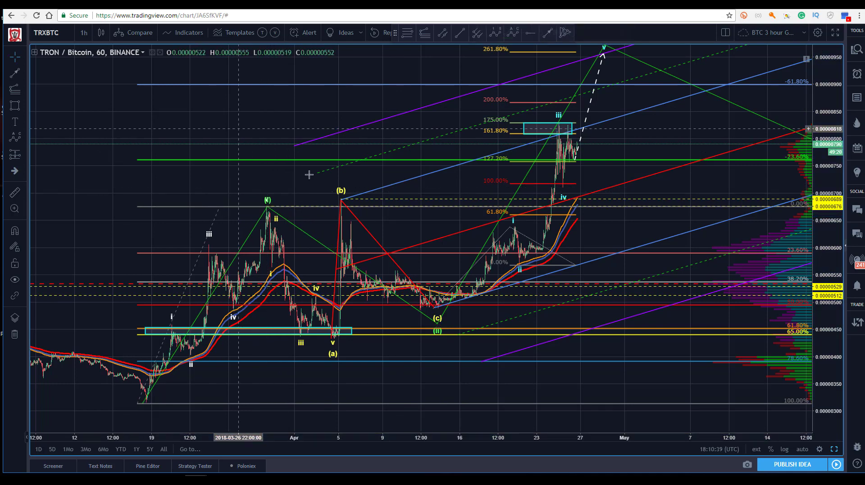
{"action": "left_click_drag", "start_coordinate": [437, 326], "coordinate": [435, 308]}
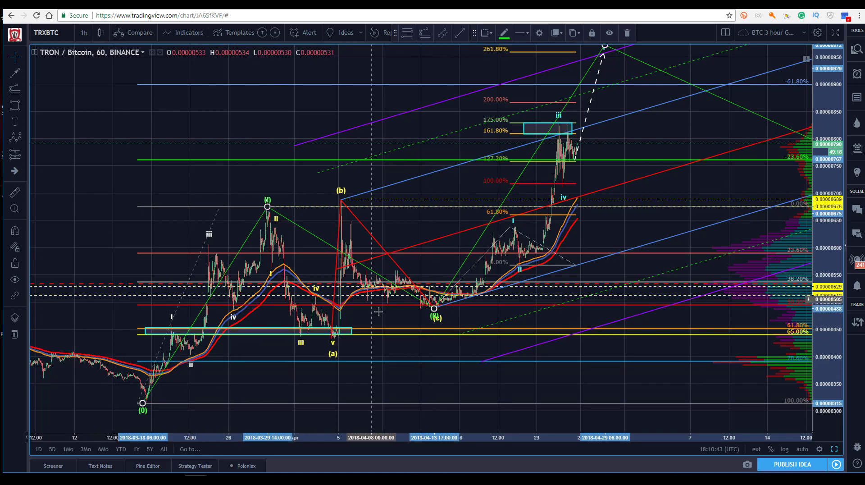
Place the green (iv) dip on the -23.6% level and the (v) peak near the upper purple line
{"action": "left_click", "coordinate": [314, 380]}
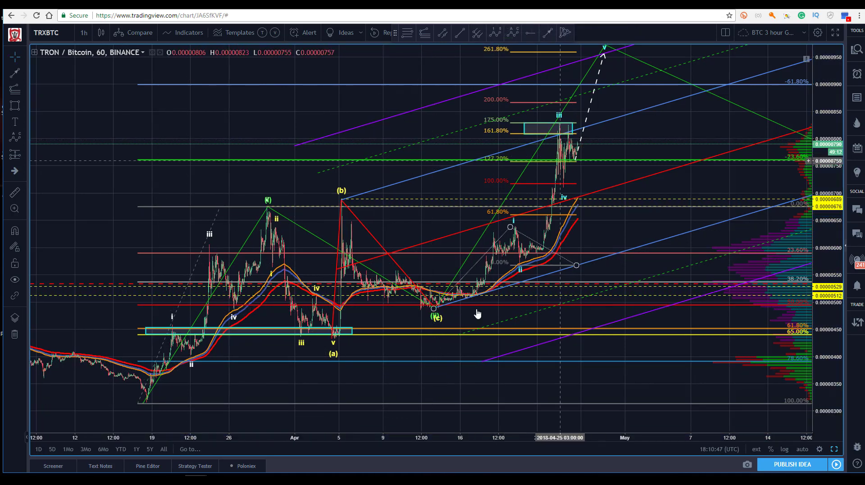
{"action": "left_click_drag", "start_coordinate": [460, 436], "coordinate": [560, 435]}
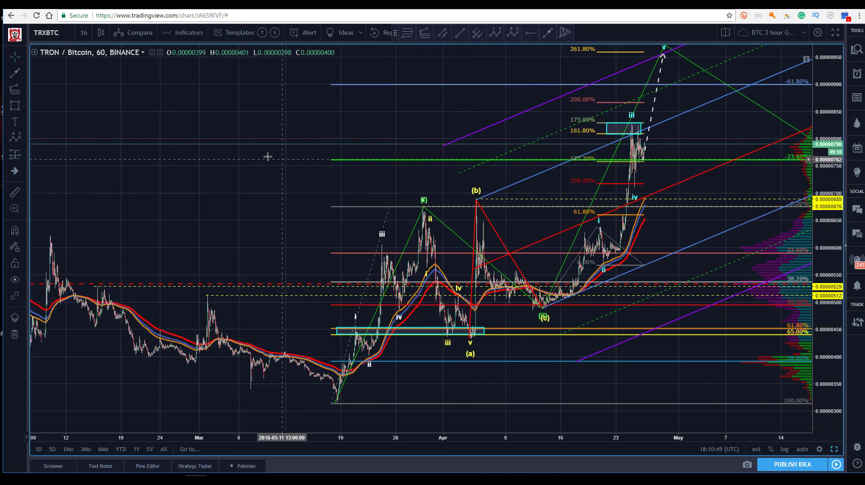
{"action": "left_click_drag", "start_coordinate": [254, 128], "coordinate": [166, 135]}
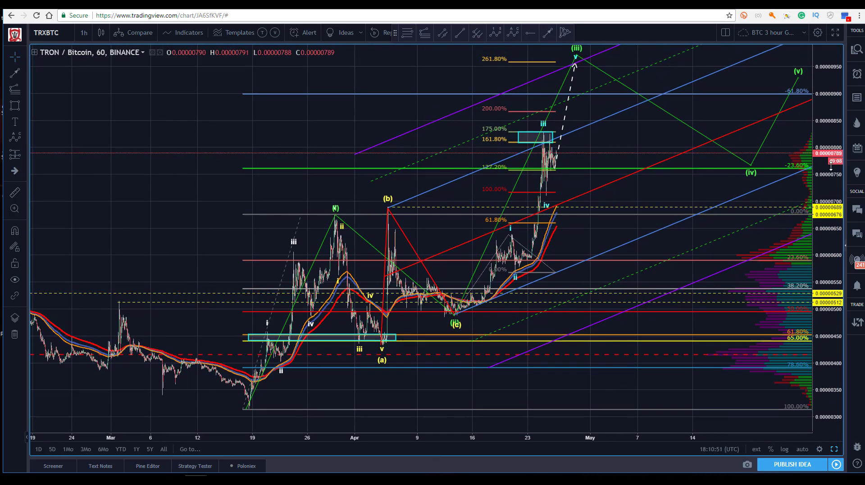
{"action": "left_click_drag", "start_coordinate": [309, 131], "coordinate": [193, 192]}
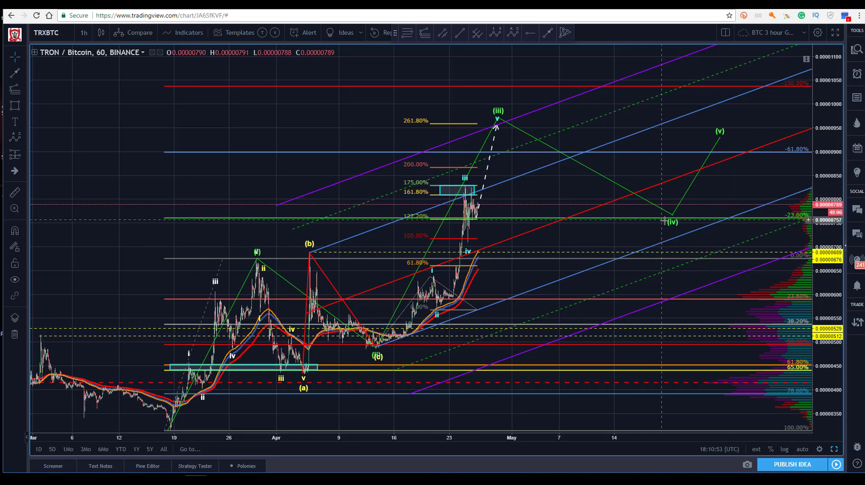
{"action": "mouse_move", "coordinate": [672, 217]}
{"action": "left_mouse_down"}
{"action": "mouse_move", "coordinate": [594, 182]}
{"action": "mouse_move", "coordinate": [581, 202]}
{"action": "left_mouse_up"}
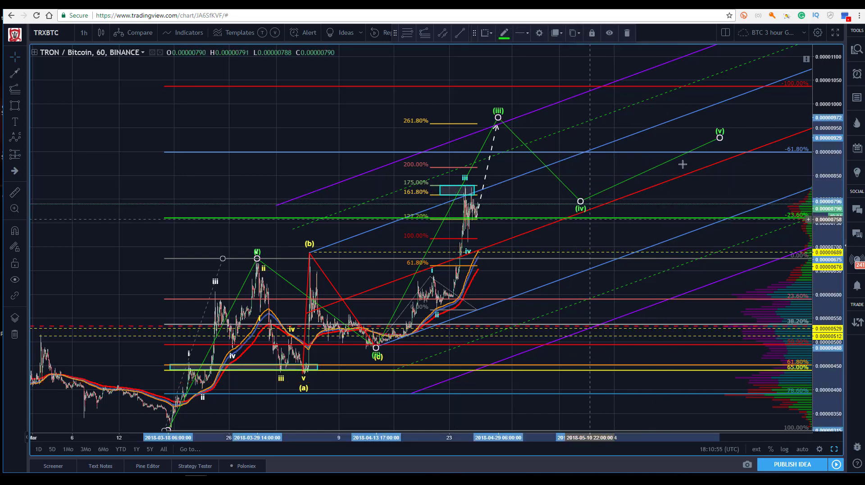
{"action": "mouse_move", "coordinate": [719, 138]}
{"action": "left_mouse_down"}
{"action": "mouse_move", "coordinate": [620, 57]}
{"action": "mouse_move", "coordinate": [625, 74]}
{"action": "mouse_move", "coordinate": [654, 69]}
{"action": "left_mouse_up"}
{"action": "left_click_drag", "start_coordinate": [581, 203], "coordinate": [578, 211]}
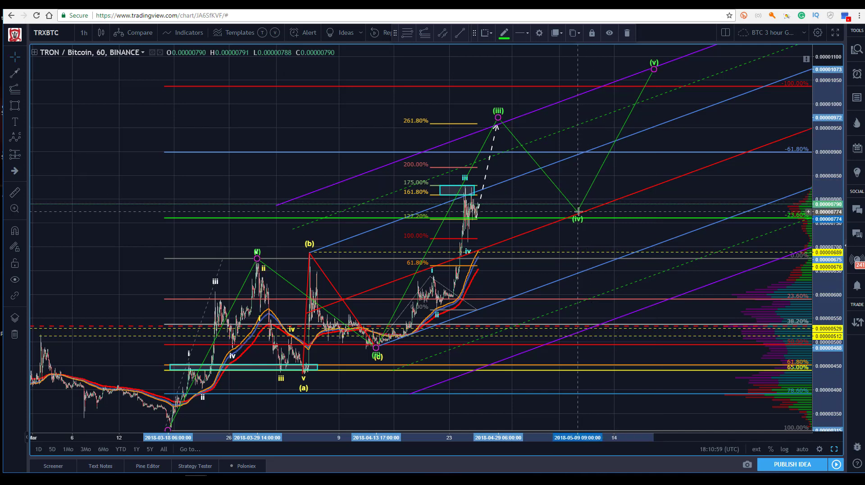
{"action": "left_click", "coordinate": [518, 212]}
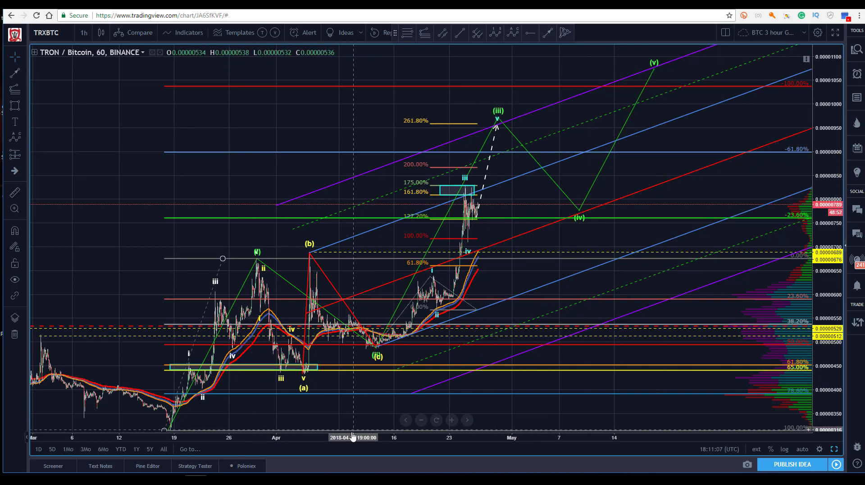
Pan the 1-hour TRXBTC chart to show price history back to mid-January, left of the wave count
{"action": "scroll", "coordinate": [216, 284], "scroll_direction": "down", "scroll_amount": 3}
{"action": "scroll", "coordinate": [485, 427], "scroll_direction": "down", "scroll_amount": 1}
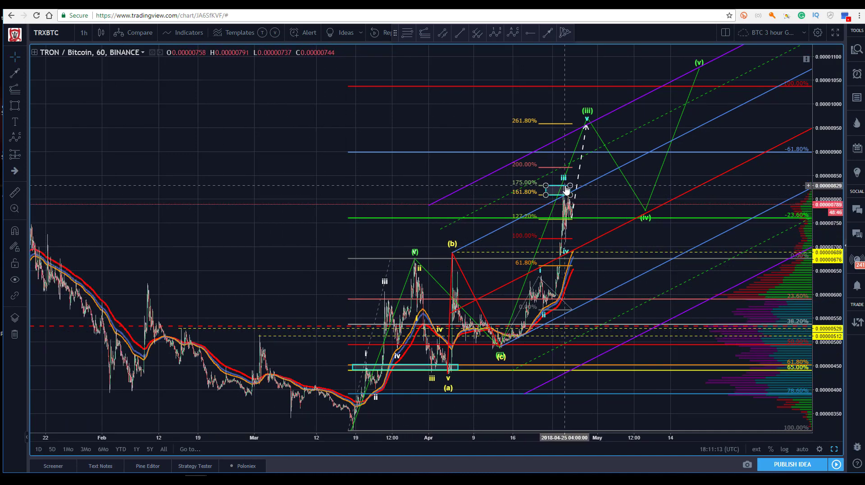
{"action": "left_click", "coordinate": [588, 120]}
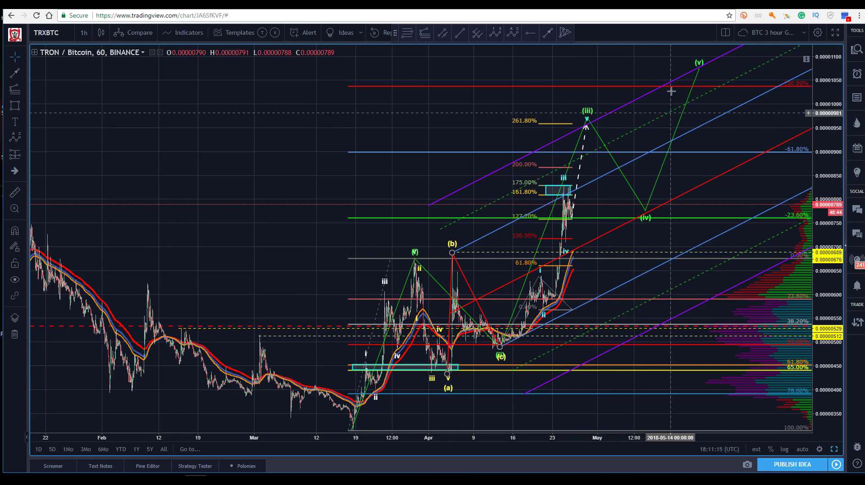
{"action": "left_click_drag", "start_coordinate": [353, 121], "coordinate": [376, 108]}
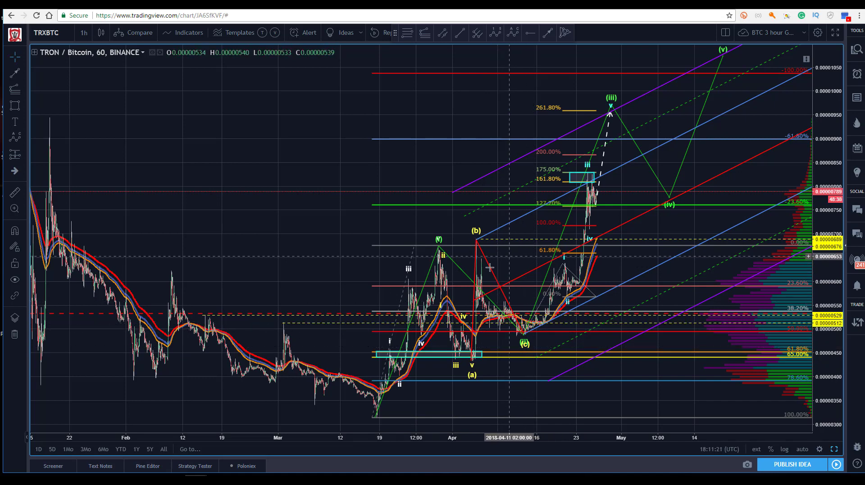
{"action": "left_click_drag", "start_coordinate": [276, 141], "coordinate": [301, 253]}
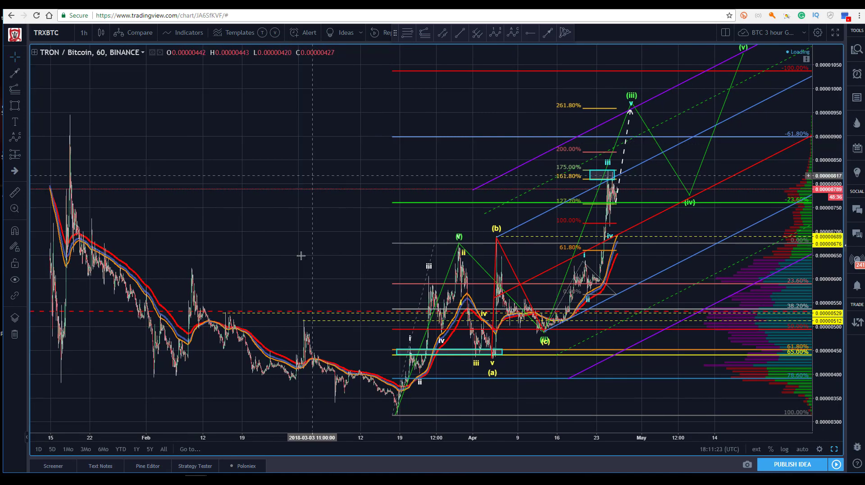
Switch the chart to the 4-hour interval with auto scale enabled
{"action": "left_click", "coordinate": [83, 34]}
{"action": "left_click", "coordinate": [96, 190]}
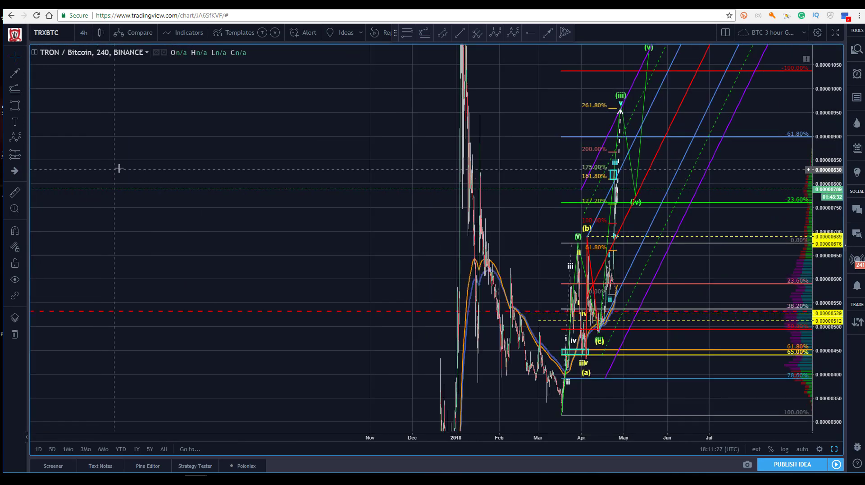
{"action": "left_click", "coordinate": [802, 450]}
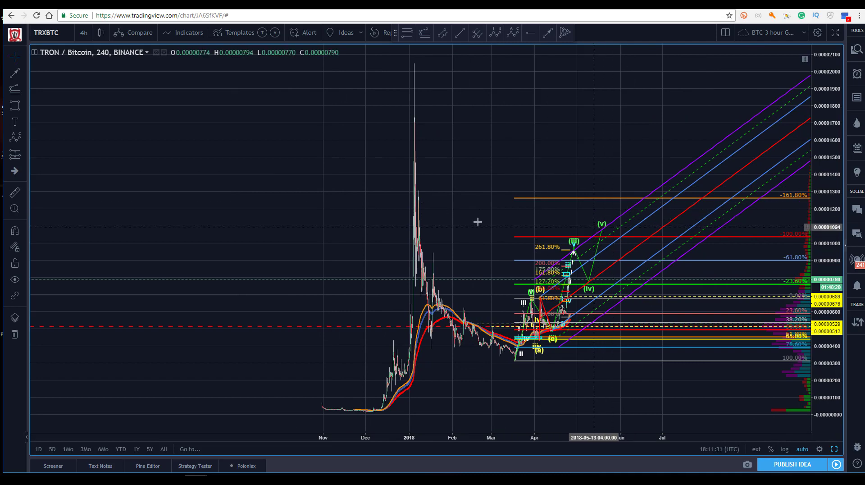
Draw a Fibonacci retracement from the January spike high down to the March low
{"action": "left_click", "coordinate": [403, 39]}
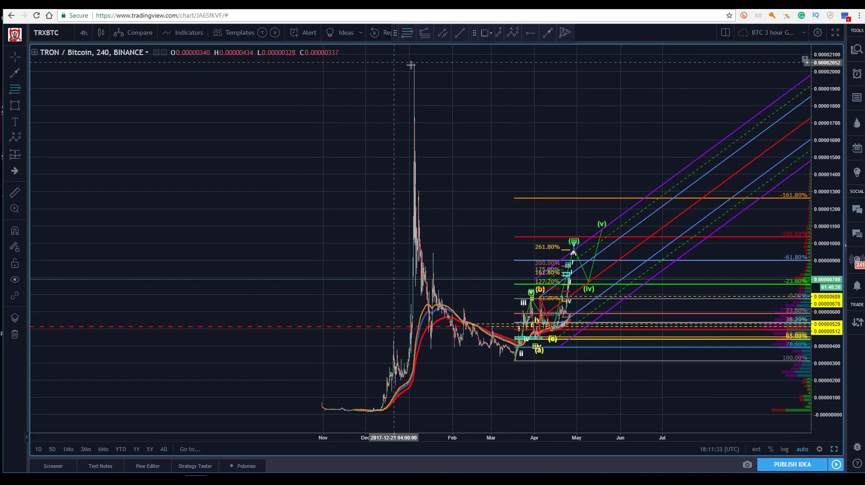
{"action": "left_click", "coordinate": [414, 63]}
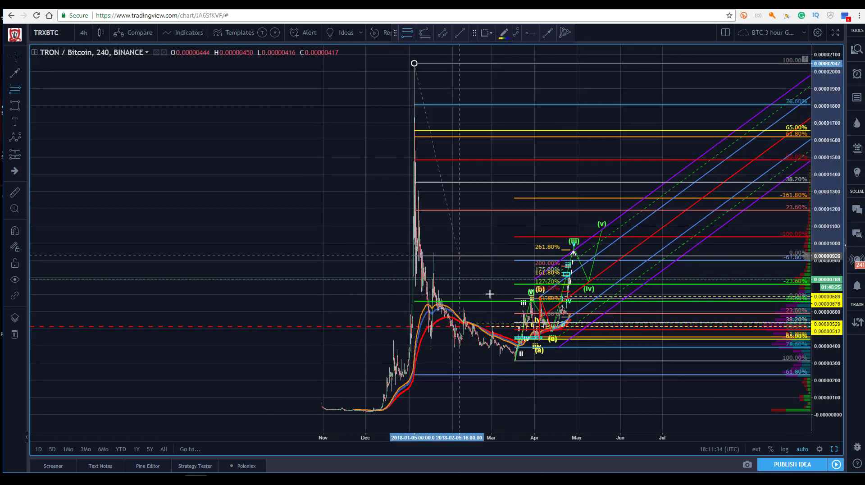
{"action": "left_click", "coordinate": [514, 361]}
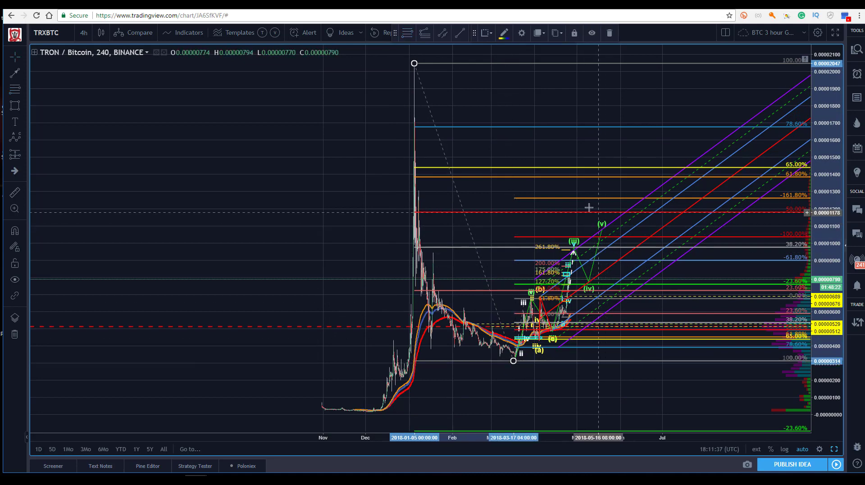
{"action": "left_click", "coordinate": [229, 160]}
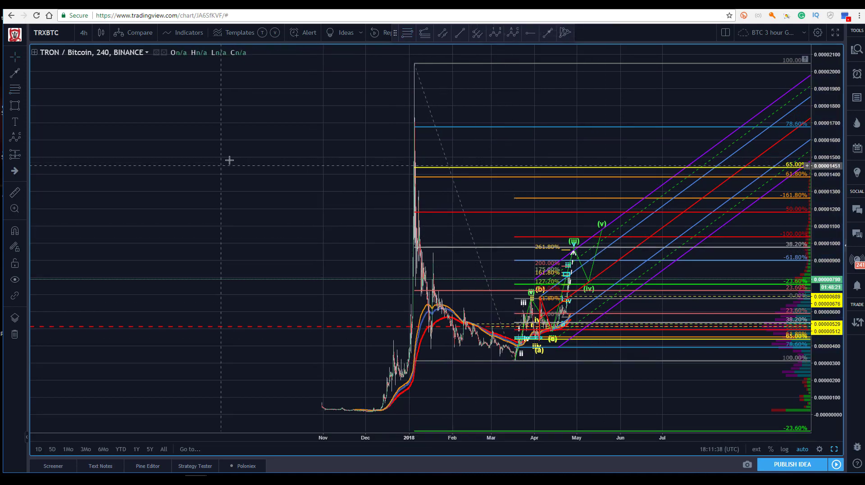
Draw a small cyan rectangle target box above the wave (v) label
{"action": "left_click", "coordinate": [15, 106]}
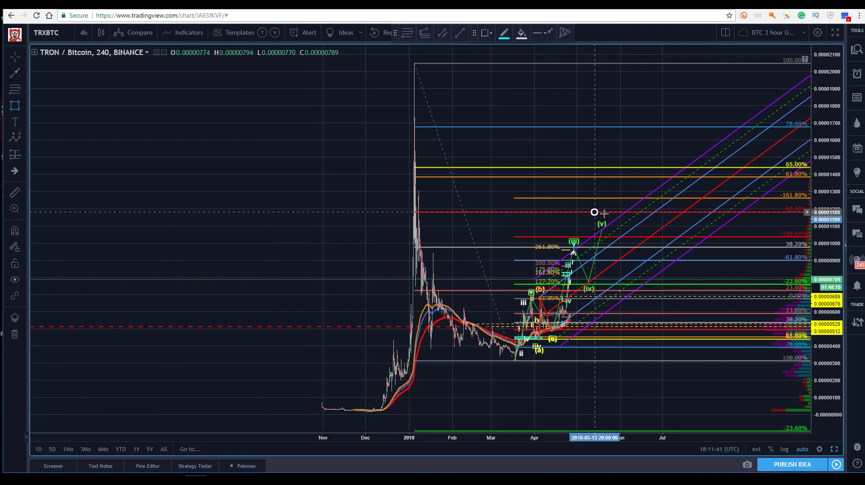
{"action": "left_click", "coordinate": [618, 216]}
{"action": "left_click", "coordinate": [261, 167]}
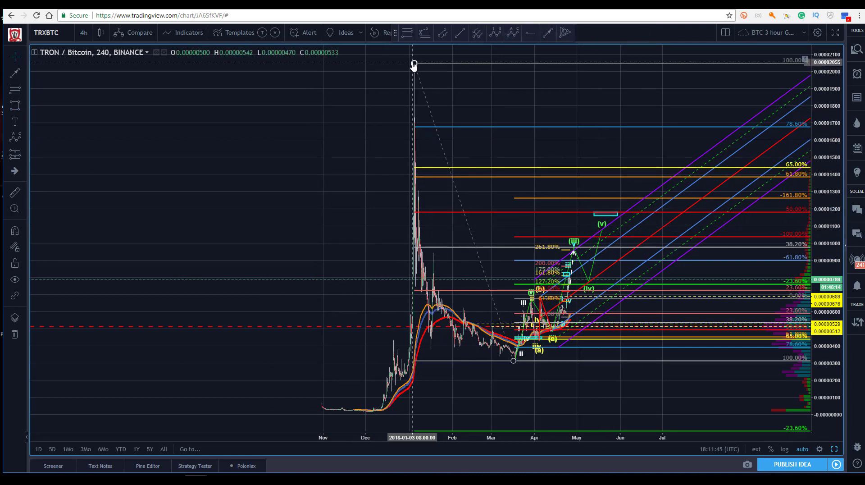
Move the Fibonacci retracement's top anchor down onto the lower peak near 0.0000153
{"action": "mouse_move", "coordinate": [414, 65]}
{"action": "left_mouse_down"}
{"action": "mouse_move", "coordinate": [428, 144]}
{"action": "mouse_move", "coordinate": [412, 150]}
{"action": "left_mouse_up"}
{"action": "left_click", "coordinate": [347, 163]}
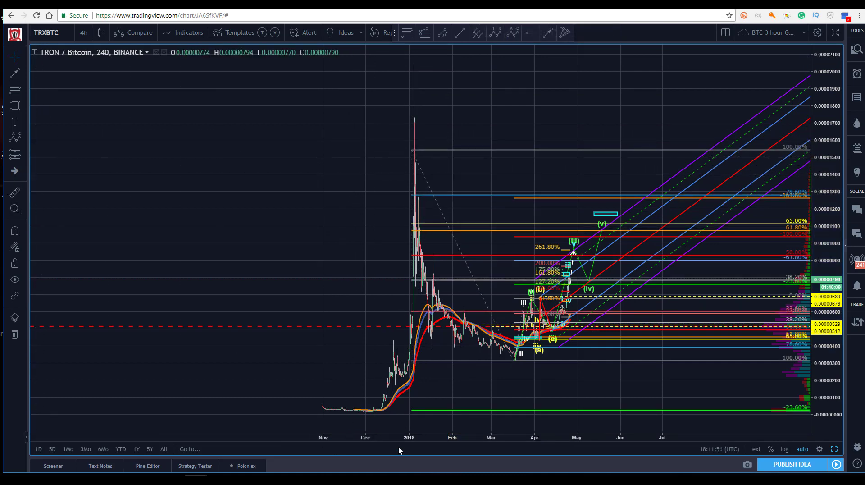
{"action": "scroll", "coordinate": [257, 405], "scroll_direction": "up", "scroll_amount": 3}
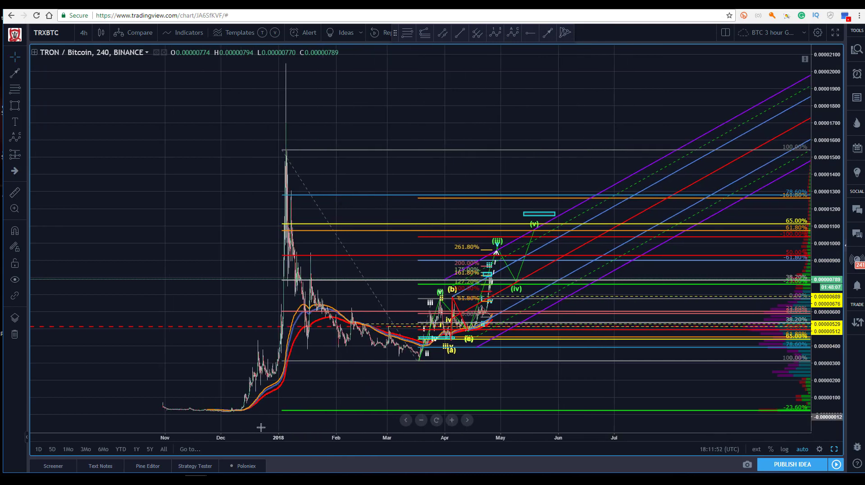
{"action": "left_click", "coordinate": [282, 150]}
{"action": "left_click_drag", "start_coordinate": [281, 149], "coordinate": [281, 150]}
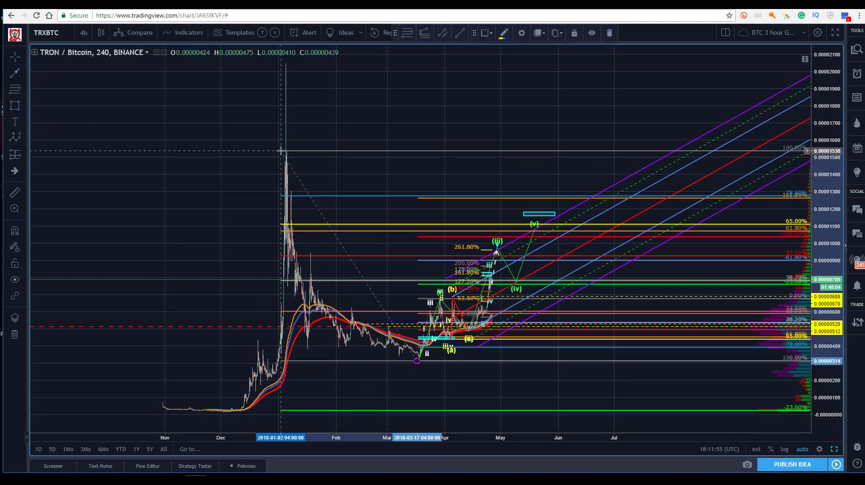
{"action": "left_click", "coordinate": [230, 164]}
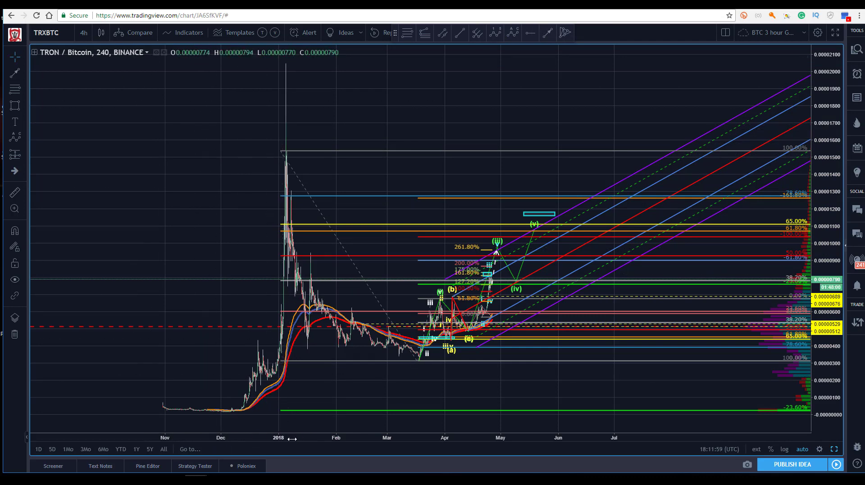
{"action": "left_click_drag", "start_coordinate": [292, 438], "coordinate": [188, 435]}
{"action": "left_click_drag", "start_coordinate": [77, 145], "coordinate": [191, 140]}
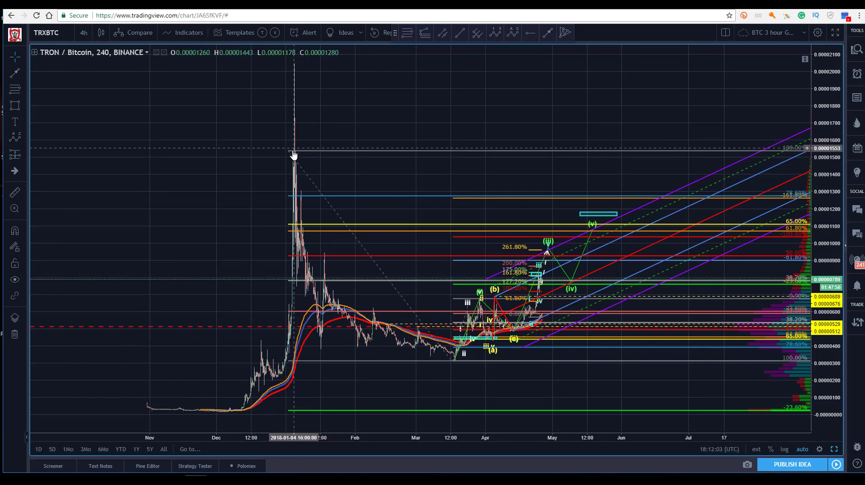
{"action": "left_click", "coordinate": [293, 155]}
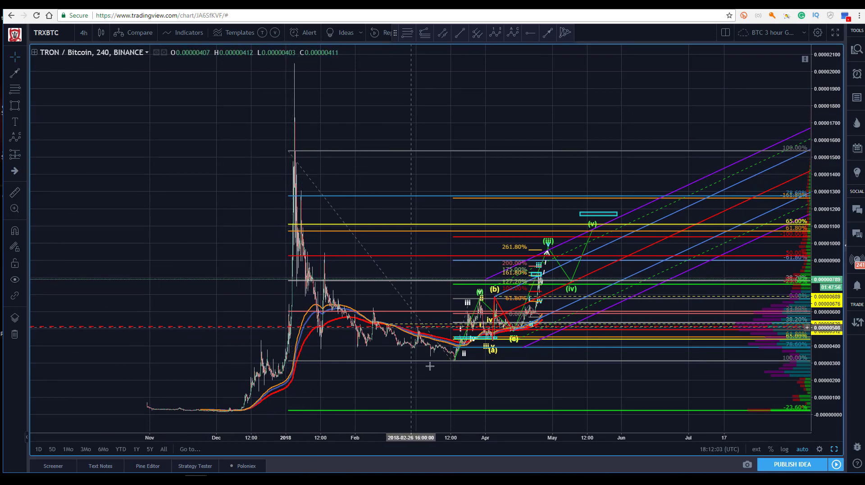
Lower the cyan target box onto the wave (v) label, just below 0.0000110
{"action": "left_click", "coordinate": [593, 231]}
{"action": "left_click_drag", "start_coordinate": [588, 216], "coordinate": [584, 229]}
{"action": "left_click", "coordinate": [254, 145]}
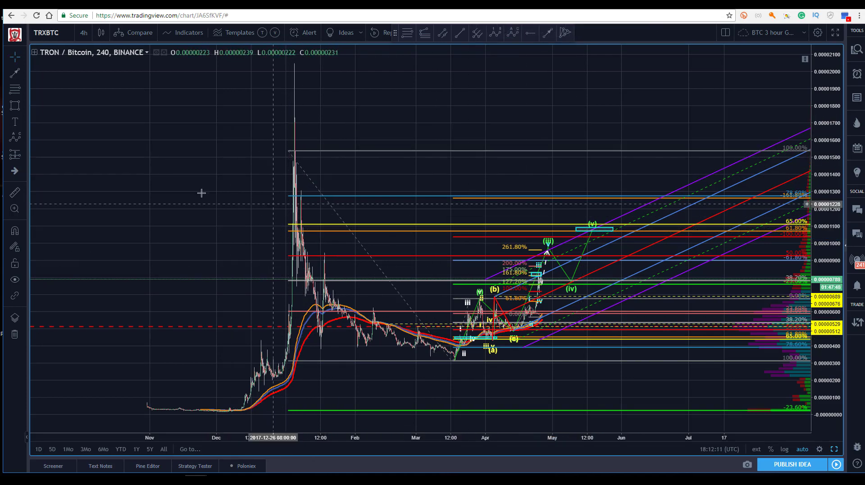
Return the retracement's 100% anchor to the January spike high near 0.0000204
{"action": "left_click_drag", "start_coordinate": [164, 177], "coordinate": [153, 176]}
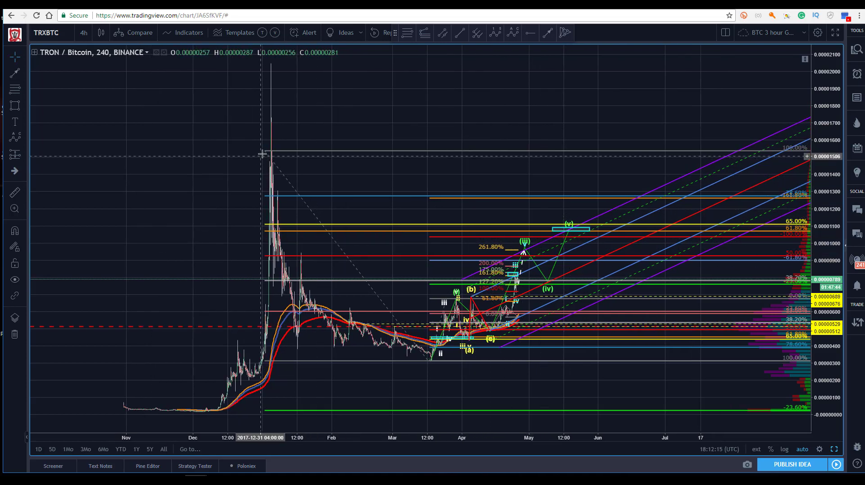
{"action": "left_click_drag", "start_coordinate": [264, 153], "coordinate": [267, 64]}
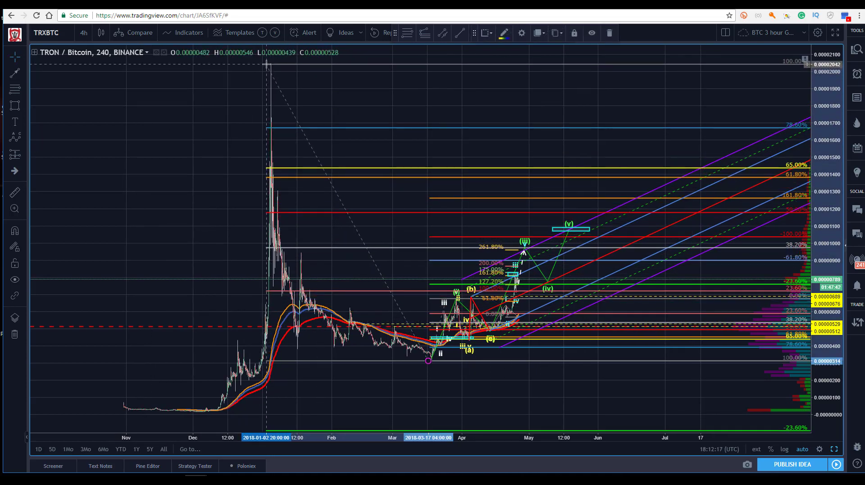
{"action": "left_click", "coordinate": [276, 159]}
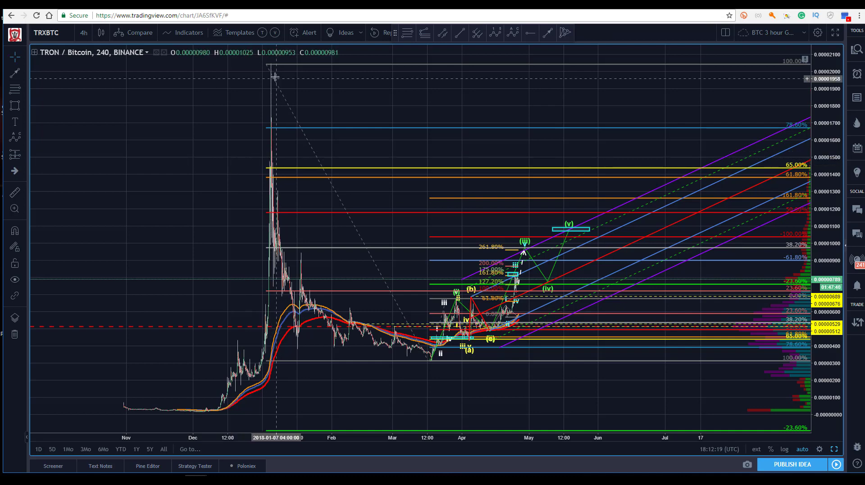
{"action": "left_click_drag", "start_coordinate": [267, 65], "coordinate": [267, 63]}
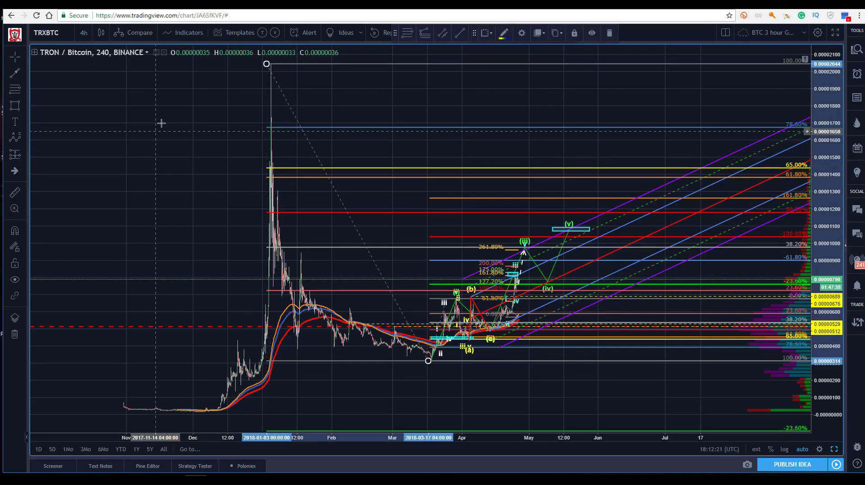
{"action": "left_click", "coordinate": [161, 124]}
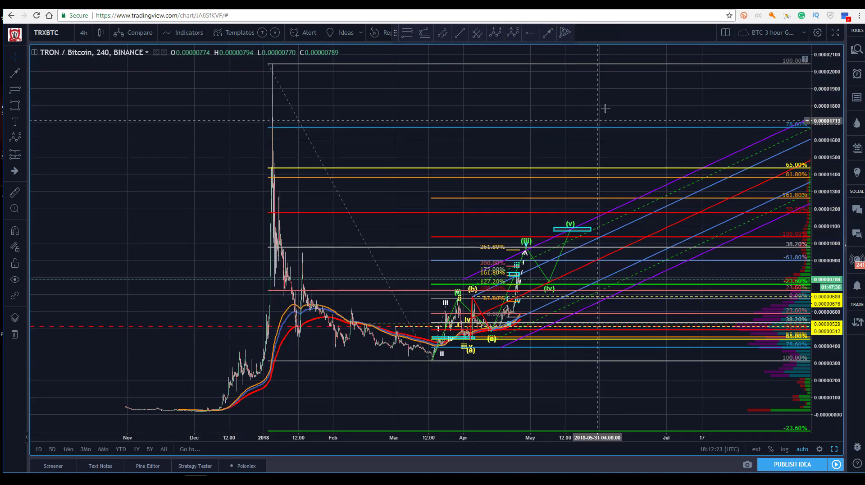
{"action": "left_click_drag", "start_coordinate": [188, 219], "coordinate": [178, 219]}
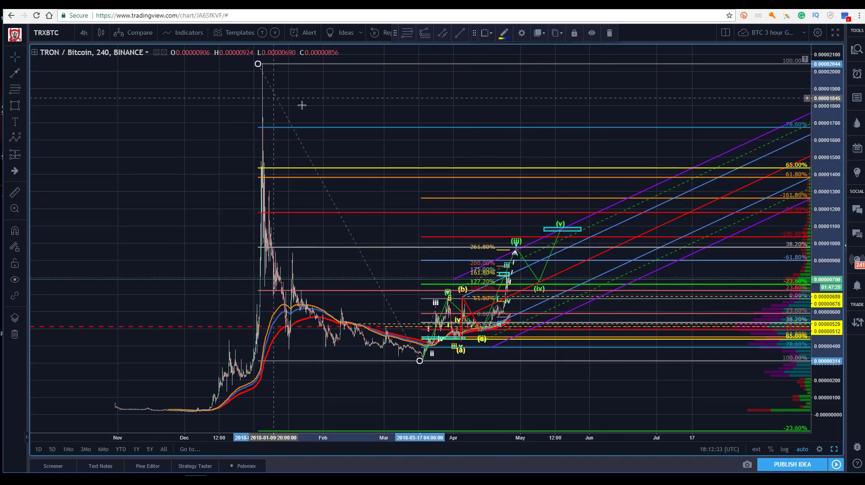
Delete the Fibonacci retracement and draw a larger five-wave impulse from the March low into July
{"action": "key", "text": "Delete"}
{"action": "left_click_drag", "start_coordinate": [217, 145], "coordinate": [142, 152]}
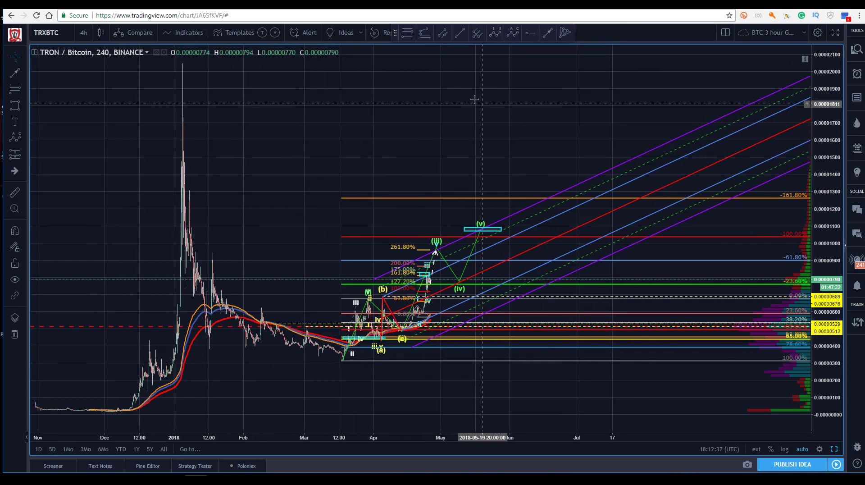
{"action": "left_click", "coordinate": [343, 362]}
{"action": "left_click", "coordinate": [479, 221]}
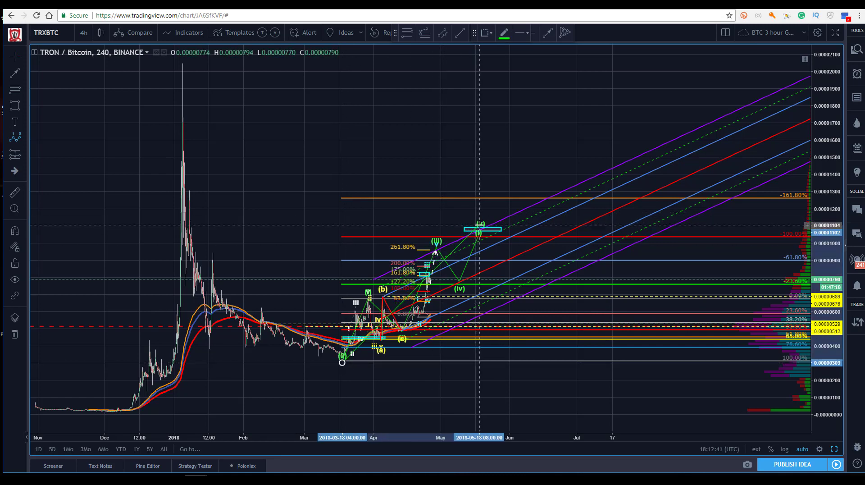
{"action": "left_click", "coordinate": [512, 304]}
{"action": "left_click", "coordinate": [605, 80]}
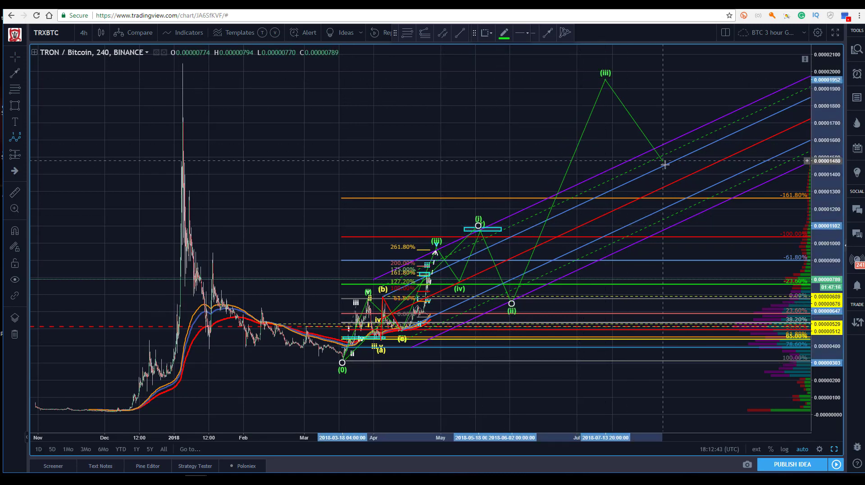
{"action": "left_click", "coordinate": [665, 161]}
{"action": "left_click", "coordinate": [735, 50]}
Make the larger wave white and set its degree to Intermediate, relabelling it (1) to (5)
{"action": "left_click", "coordinate": [505, 34]}
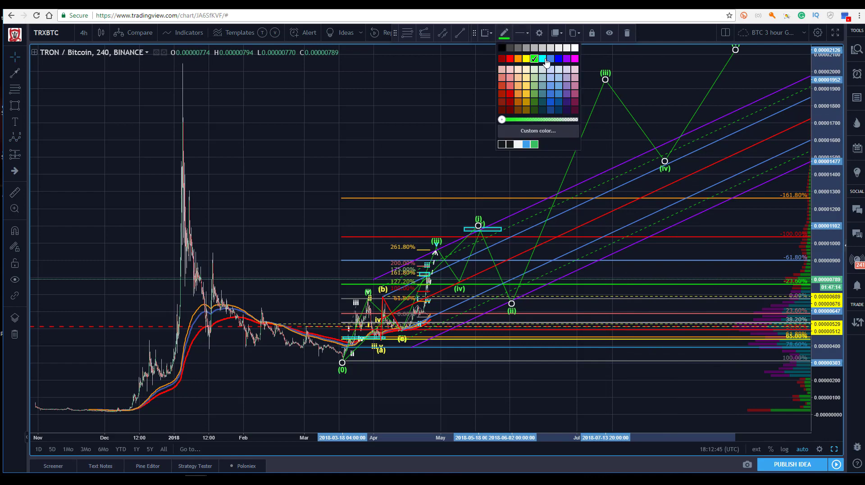
{"action": "left_click", "coordinate": [575, 48]}
{"action": "left_click", "coordinate": [539, 32]}
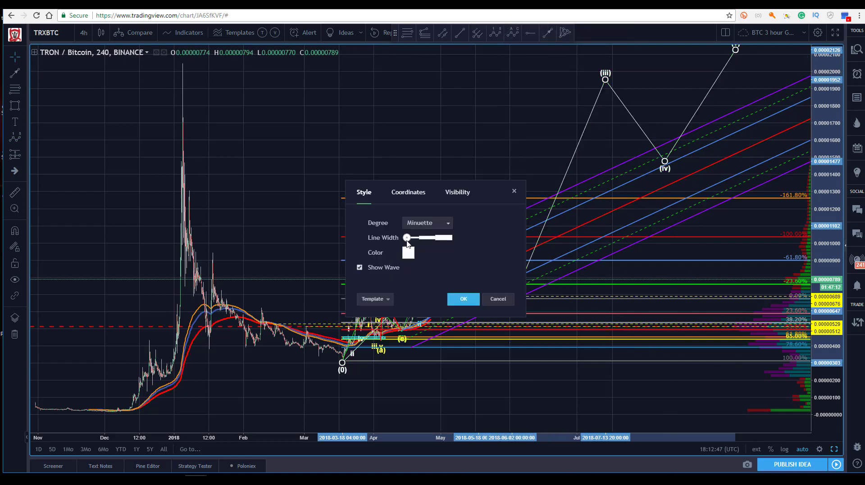
{"action": "left_click", "coordinate": [417, 223]}
{"action": "left_click", "coordinate": [421, 332]}
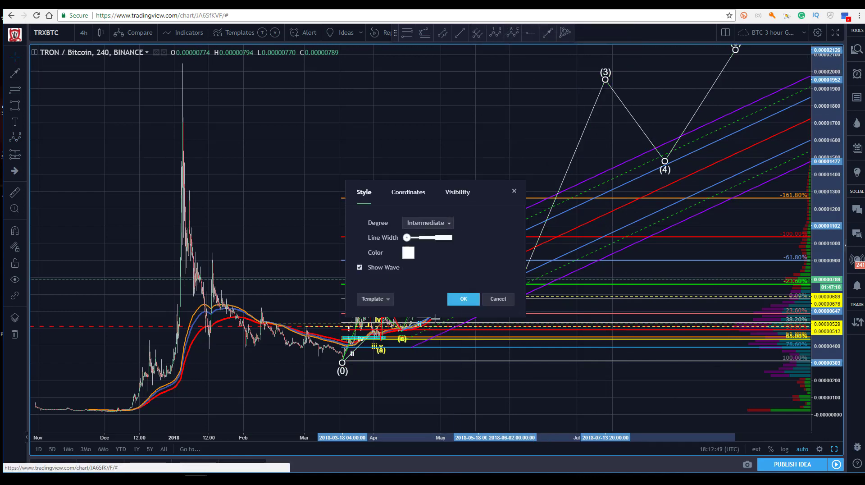
{"action": "left_click", "coordinate": [464, 299]}
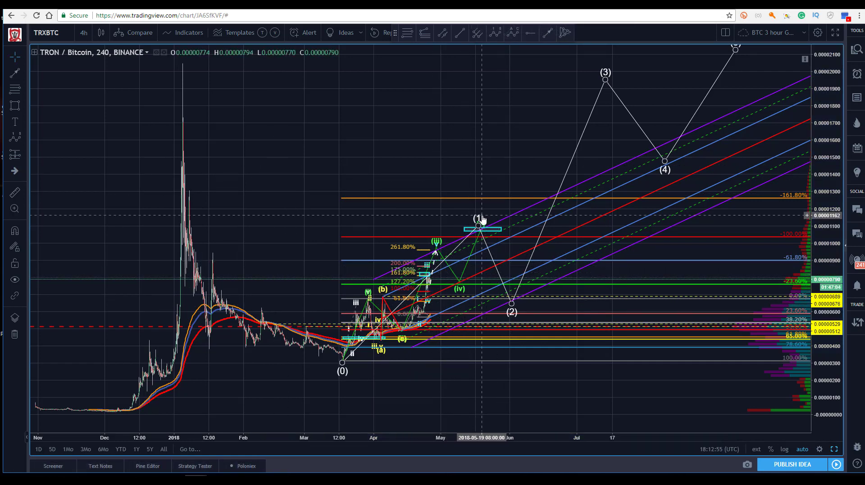
Place point (1) on the target box and nudge point (2) slightly right and up
{"action": "mouse_move", "coordinate": [479, 227]}
{"action": "left_mouse_down"}
{"action": "mouse_move", "coordinate": [480, 215]}
{"action": "mouse_move", "coordinate": [481, 227]}
{"action": "left_mouse_up"}
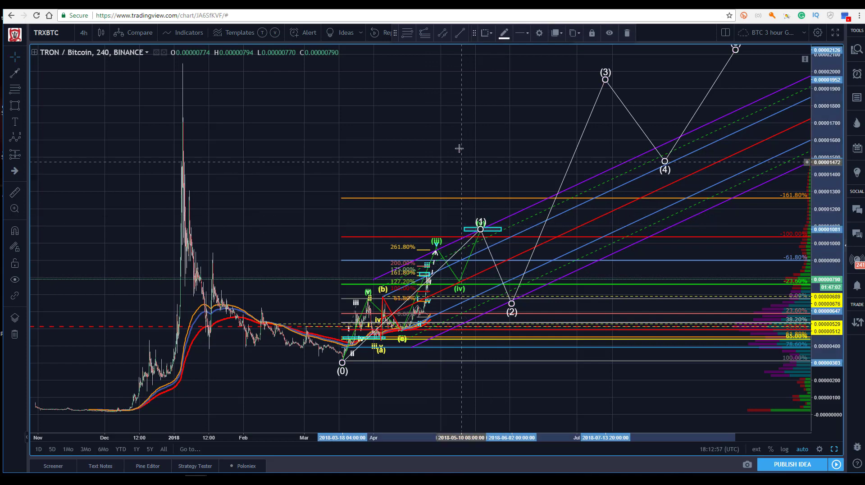
{"action": "left_click", "coordinate": [471, 236]}
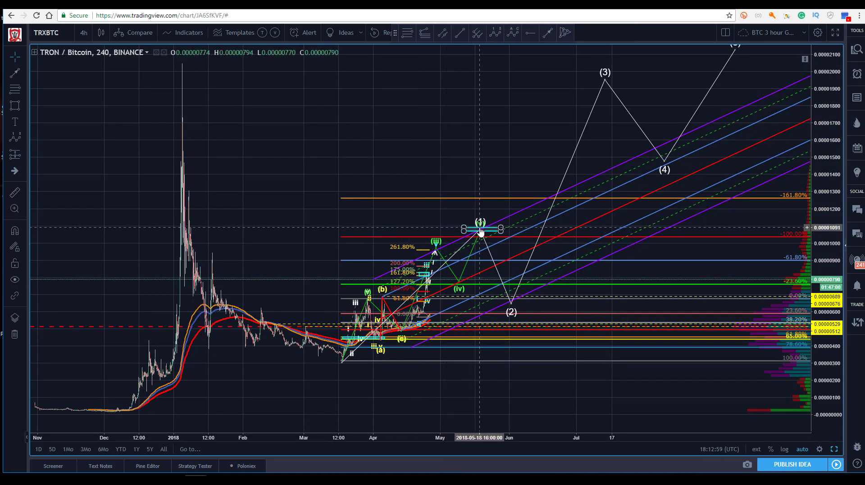
{"action": "left_click_drag", "start_coordinate": [511, 301], "coordinate": [517, 297]}
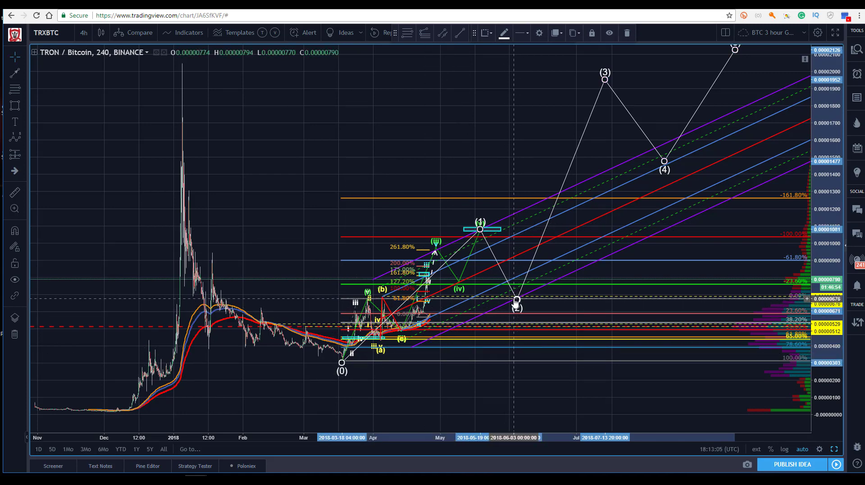
{"action": "left_click_drag", "start_coordinate": [506, 118], "coordinate": [508, 124]}
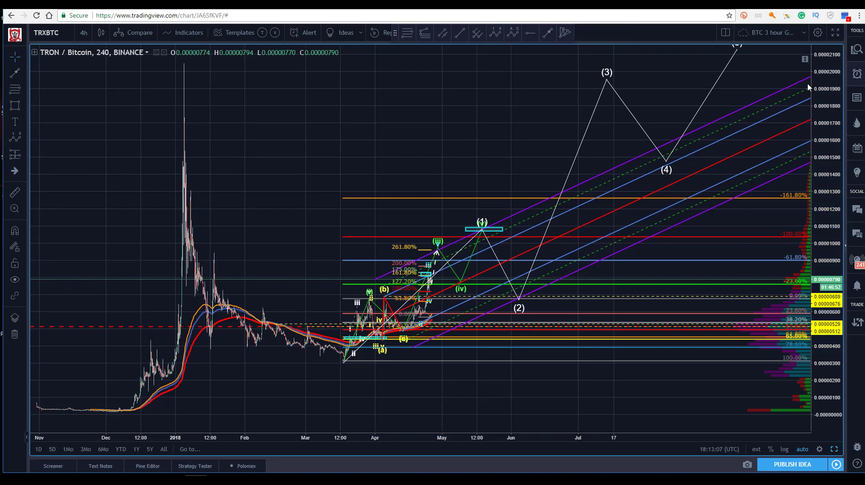
Raise point (3) to near 0.0000197, rescaling prices to keep the whole wave visible
{"action": "left_click_drag", "start_coordinate": [815, 85], "coordinate": [815, 96]}
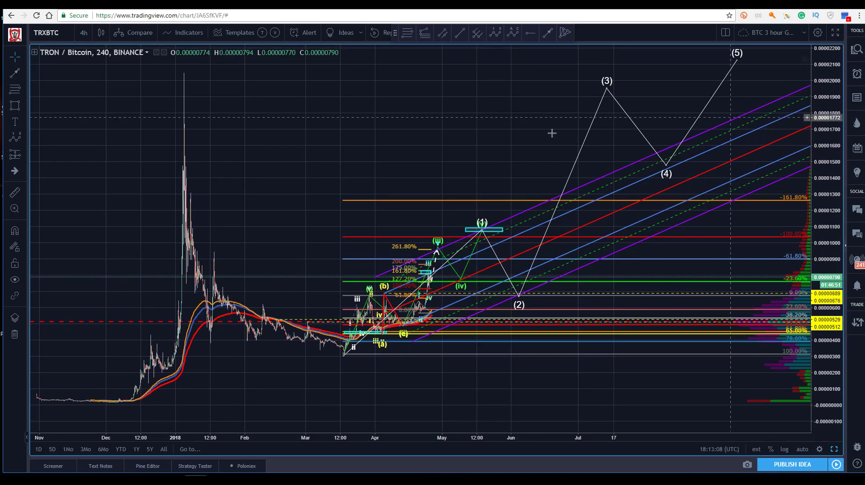
{"action": "left_click", "coordinate": [607, 90]}
{"action": "left_click_drag", "start_coordinate": [607, 90], "coordinate": [623, 87]}
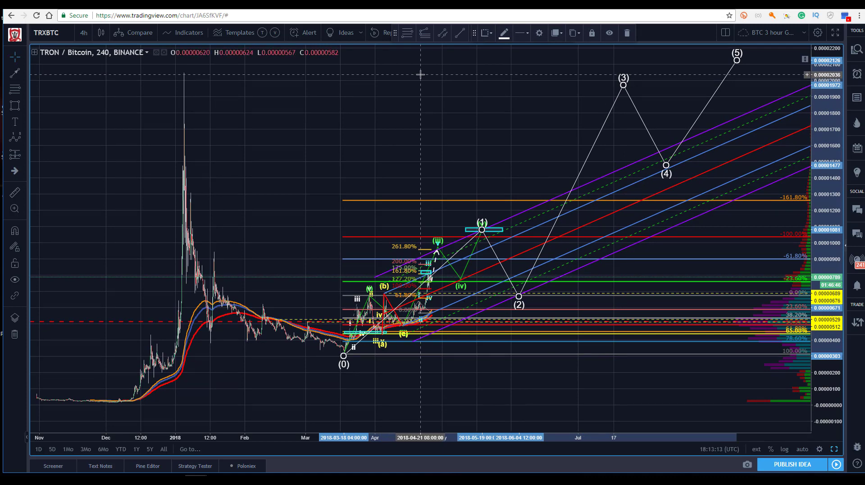
{"action": "left_click", "coordinate": [458, 115]}
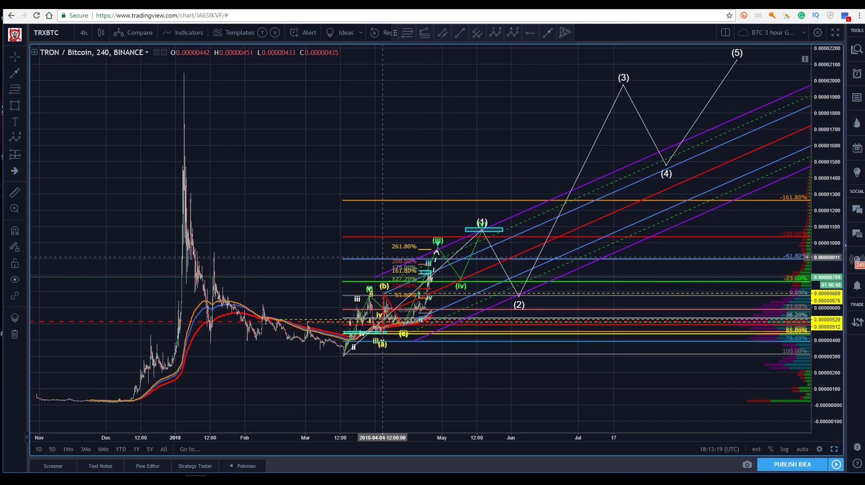
{"action": "left_click_drag", "start_coordinate": [321, 177], "coordinate": [342, 170]}
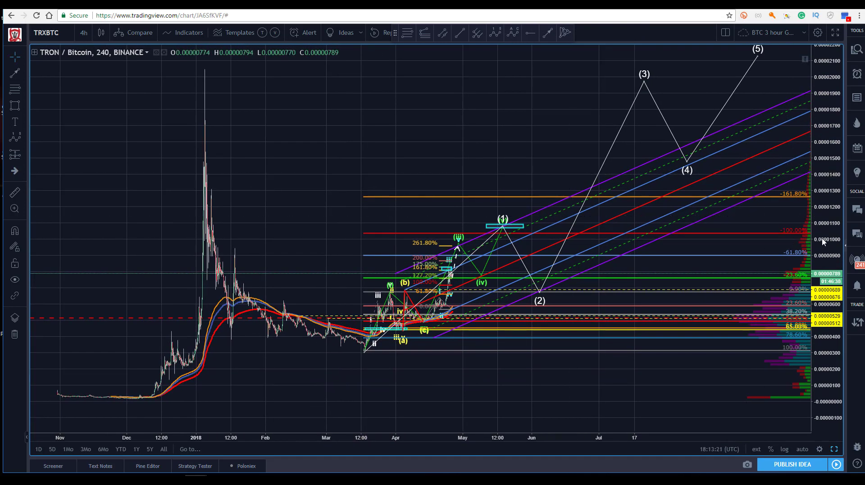
{"action": "left_click_drag", "start_coordinate": [822, 242], "coordinate": [832, 175]}
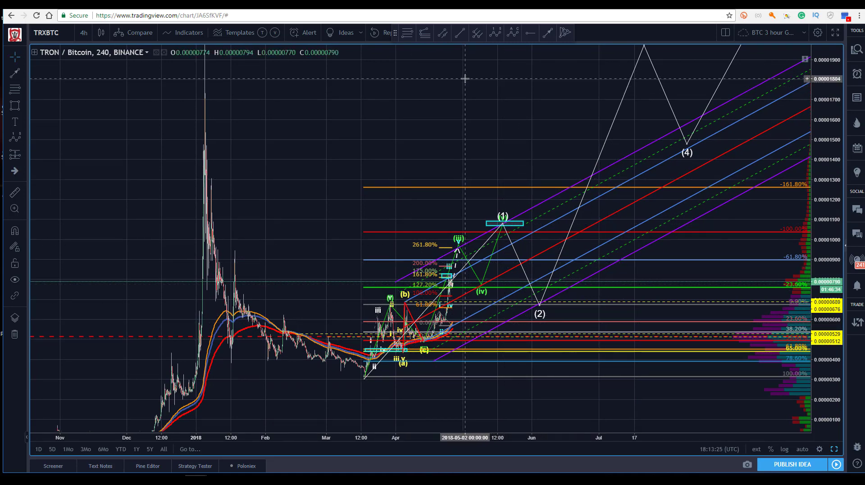
Zoom into the February–June range and snap the wave's (0) anchor onto the low candle
{"action": "left_click", "coordinate": [15, 209]}
{"action": "left_click_drag", "start_coordinate": [281, 182], "coordinate": [584, 399]}
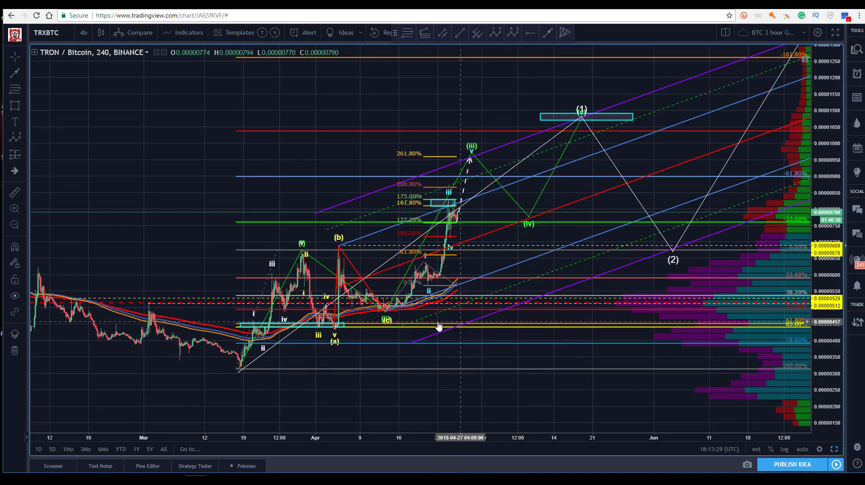
{"action": "left_click_drag", "start_coordinate": [834, 388], "coordinate": [831, 339]}
{"action": "left_click_drag", "start_coordinate": [161, 171], "coordinate": [155, 154]}
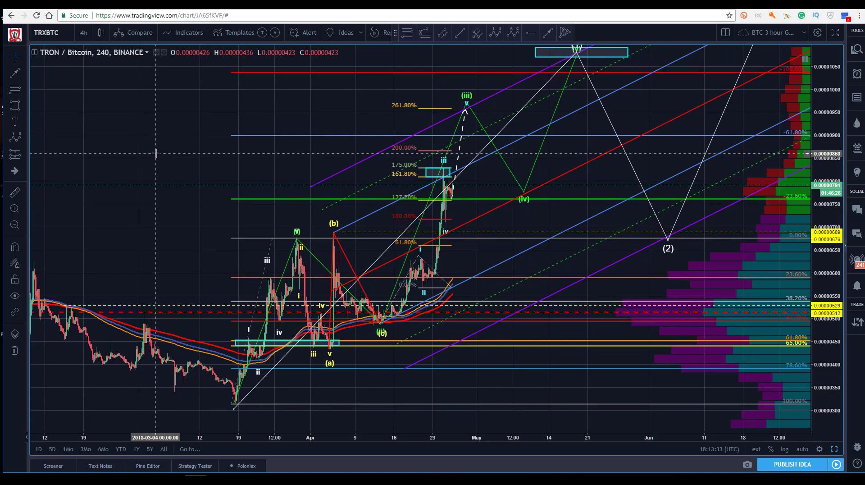
{"action": "left_click_drag", "start_coordinate": [235, 409], "coordinate": [234, 401]}
{"action": "left_click", "coordinate": [184, 250]}
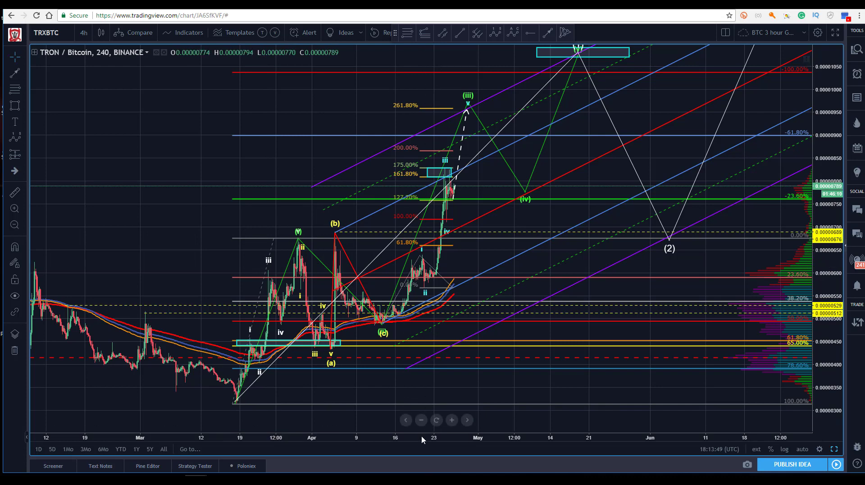
Stretch the time scale and nudge the ABC's (c) point slightly down onto its candle
{"action": "left_click_drag", "start_coordinate": [416, 438], "coordinate": [390, 430]}
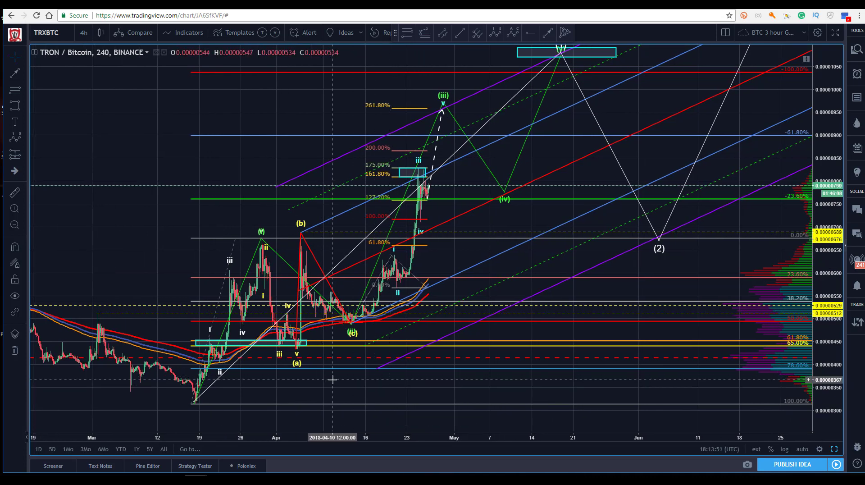
{"action": "left_click_drag", "start_coordinate": [332, 380], "coordinate": [432, 380]}
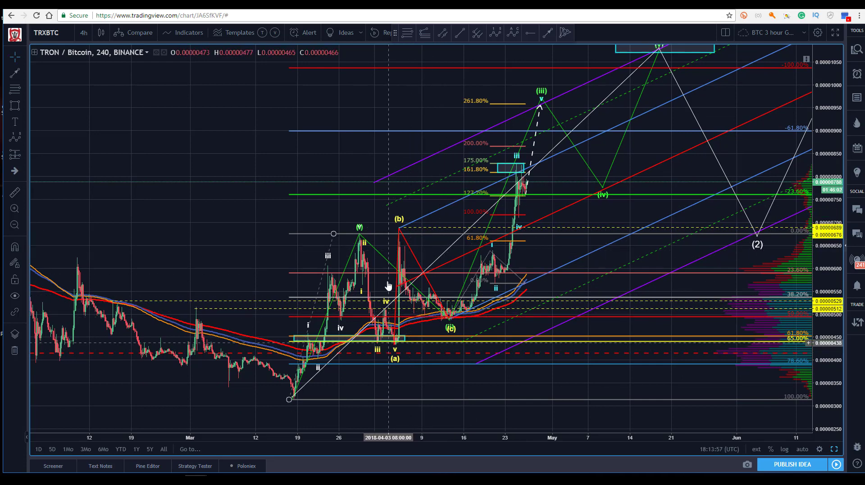
{"action": "left_click_drag", "start_coordinate": [451, 325], "coordinate": [452, 330]}
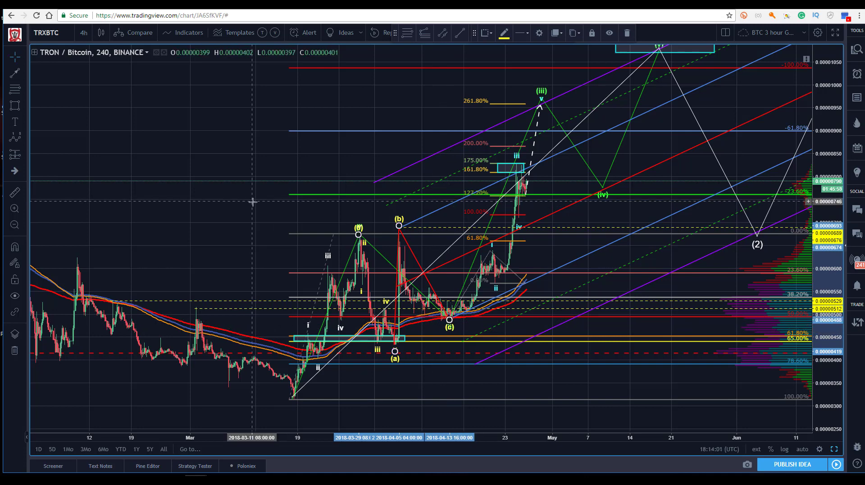
{"action": "left_click", "coordinate": [448, 321]}
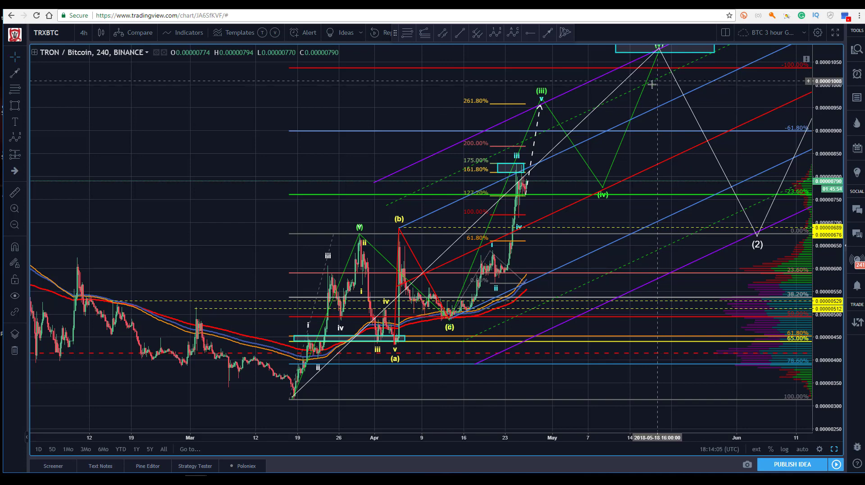
{"action": "left_click_drag", "start_coordinate": [309, 151], "coordinate": [260, 148]}
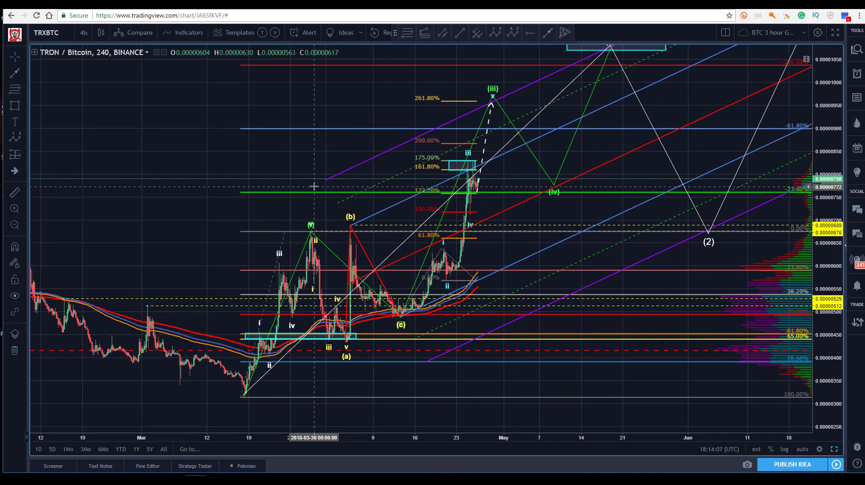